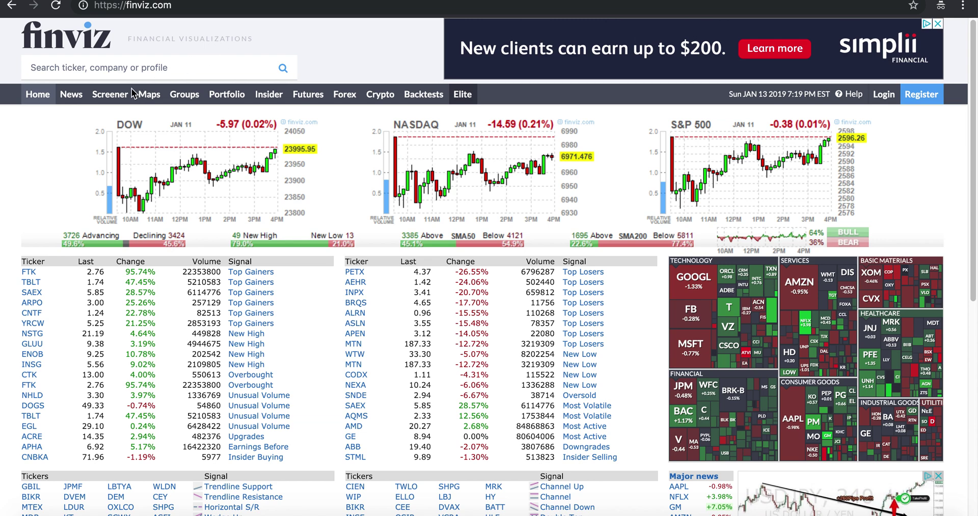
Open the Finviz stock screener, which lists all 7513 stocks unfiltered
left_click(111, 103)
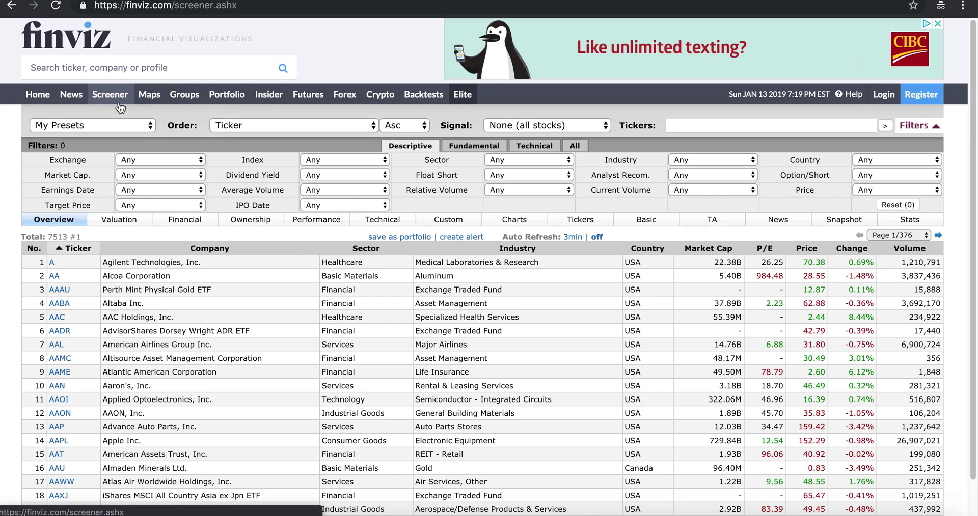
Set the Industry filter to Stocks only (ex-Funds) to narrow results to 5074
left_click(717, 162)
left_click(711, 170)
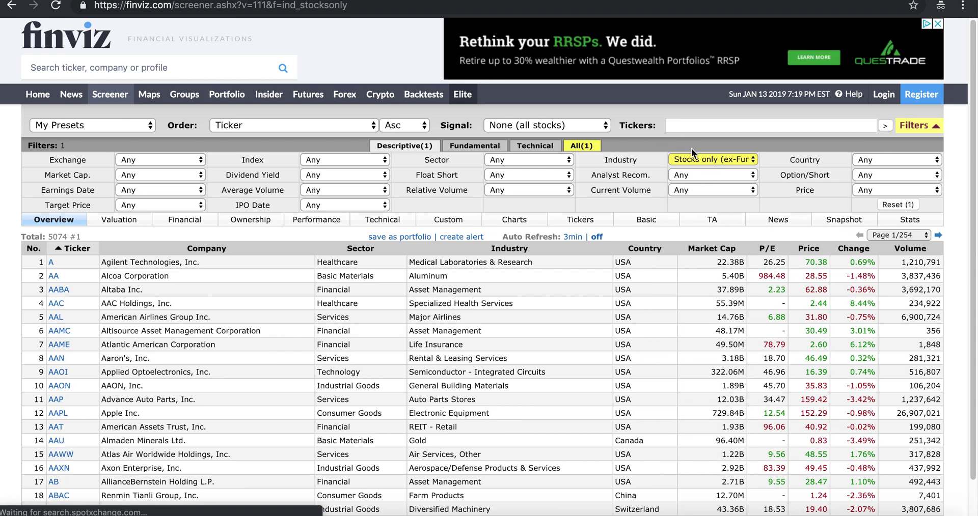
left_click(703, 160)
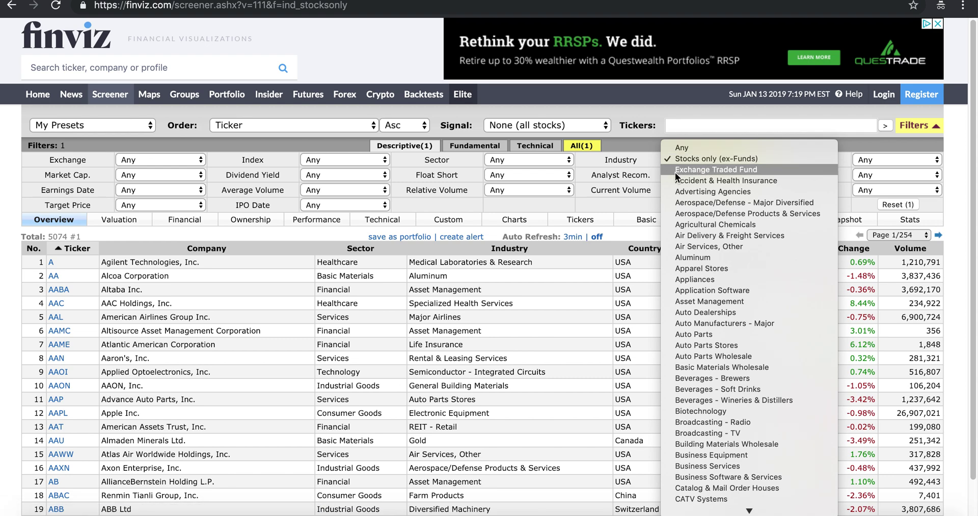
left_click(650, 147)
left_click(692, 162)
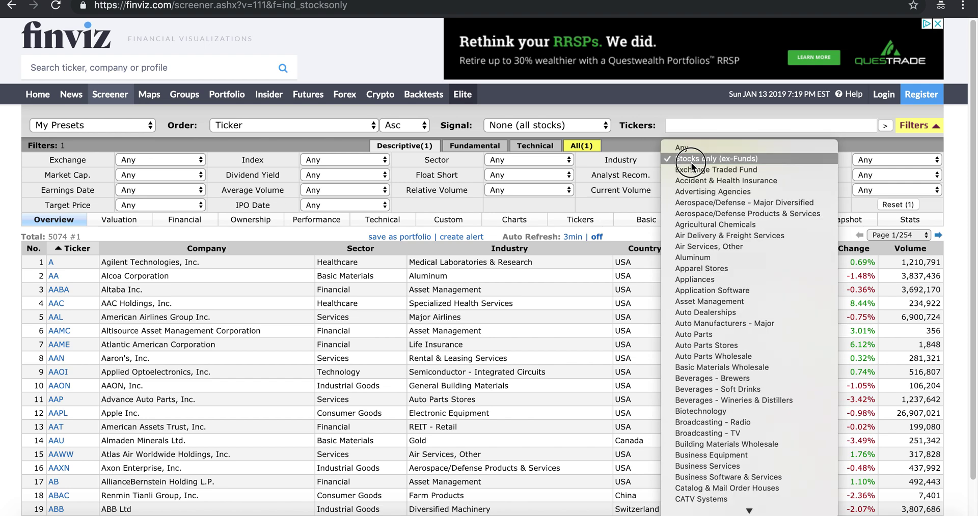
left_click(691, 163)
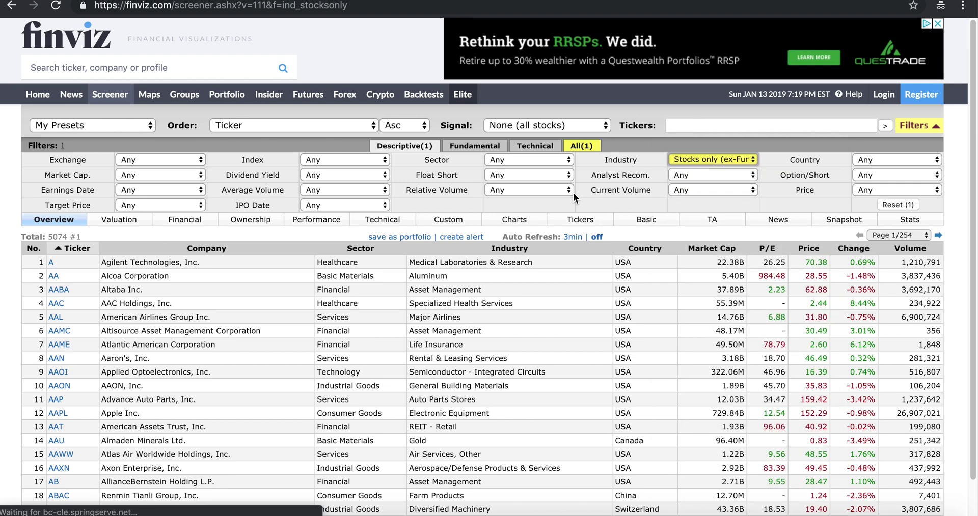
left_click(732, 158)
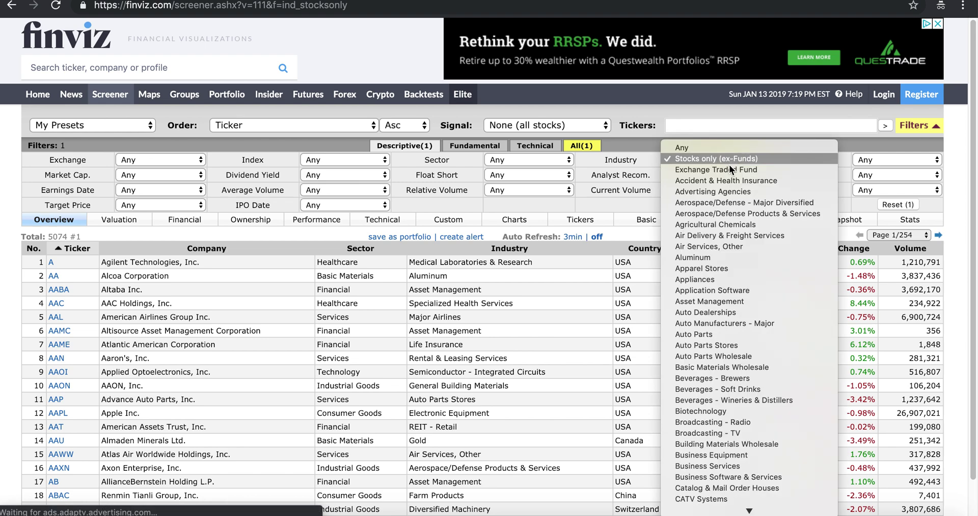
scroll(694, 365, "down", 10)
scroll(733, 420, "down", 20)
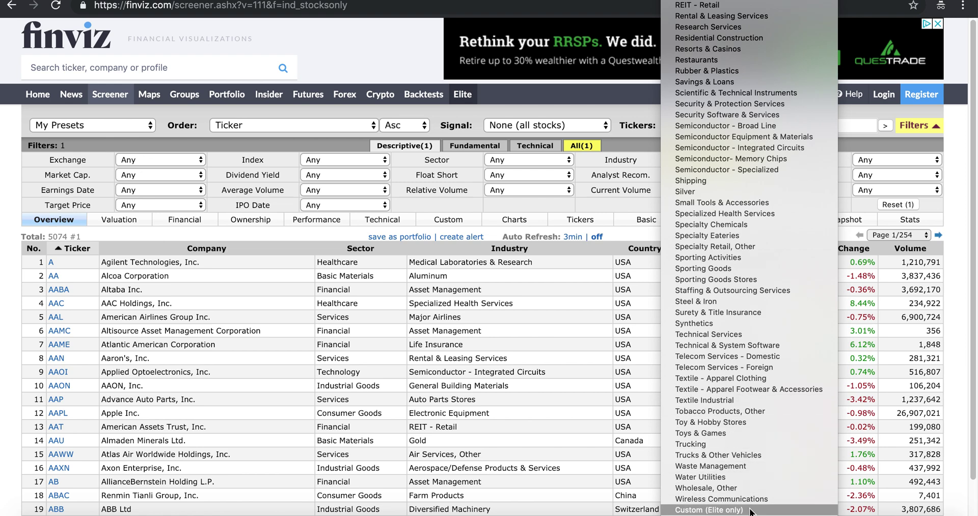
left_click(629, 143)
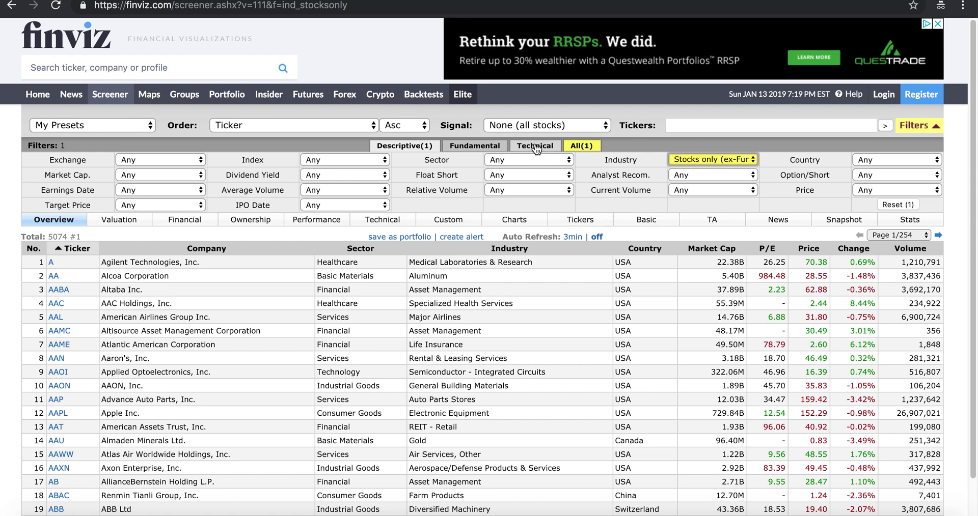
Try Average Volume Over 100K, then reset Industry and Average Volume to Any
left_click(379, 189)
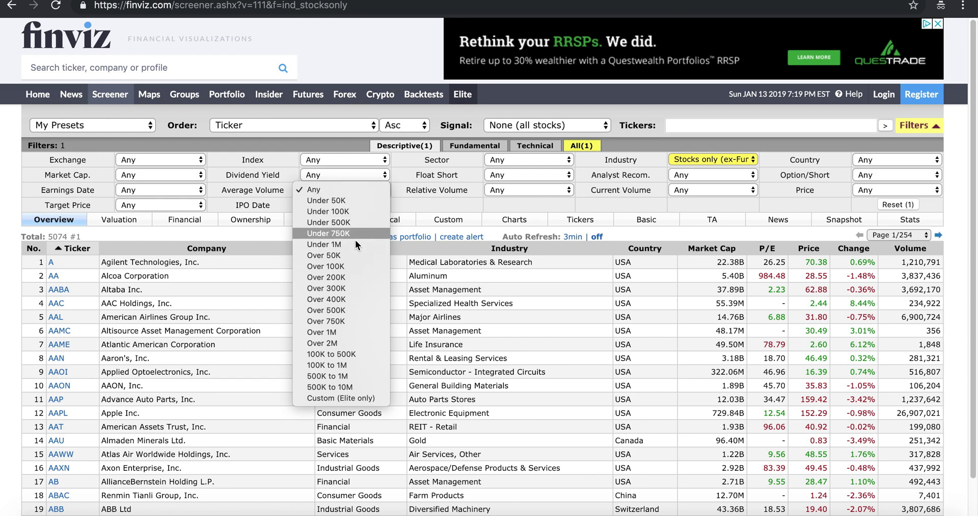
left_click(360, 267)
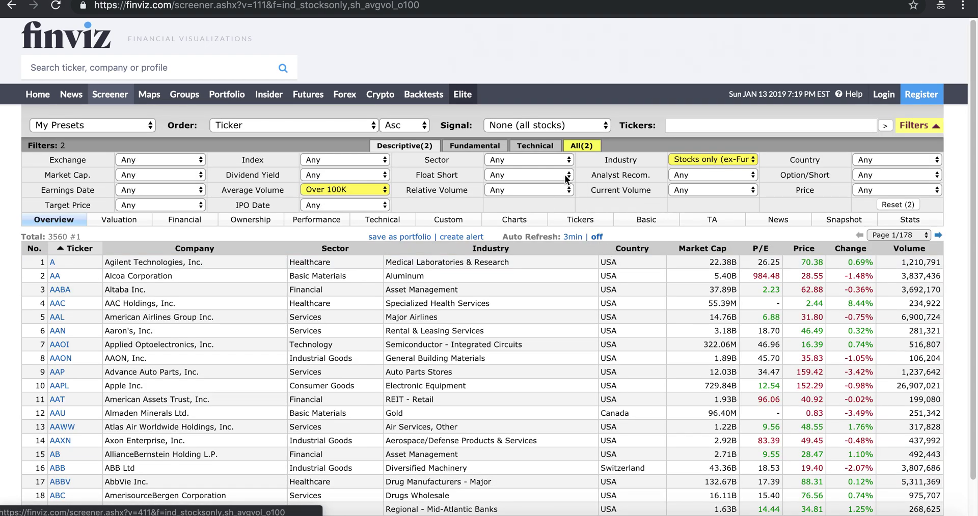
left_click(711, 161)
left_click(707, 147)
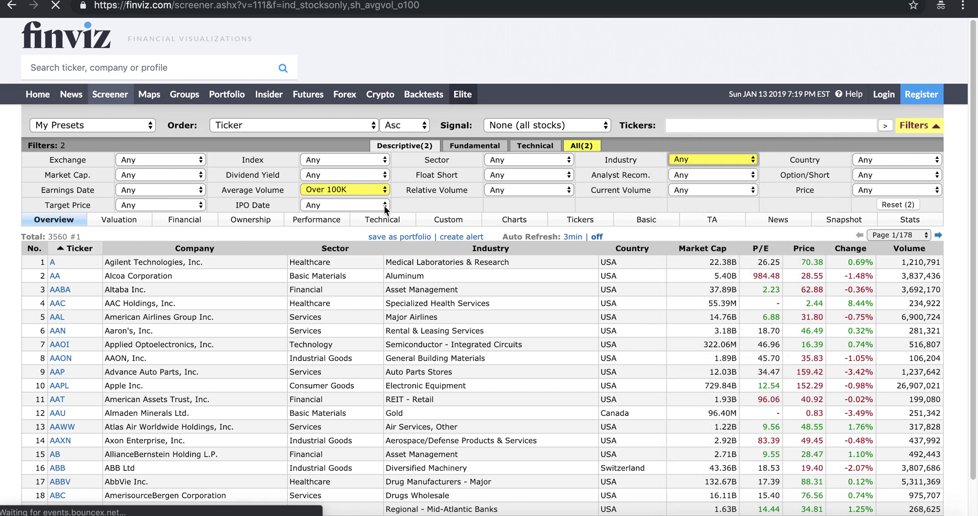
left_click(376, 190)
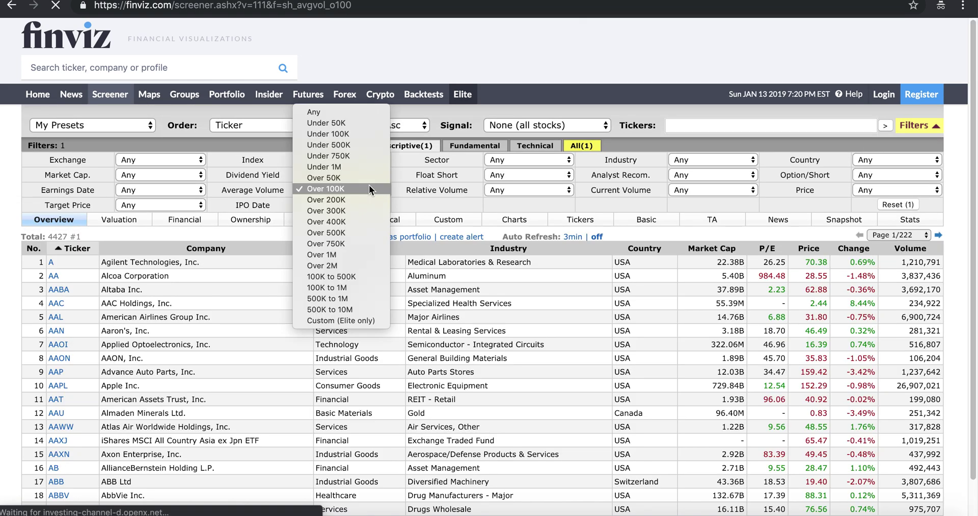
left_click(368, 112)
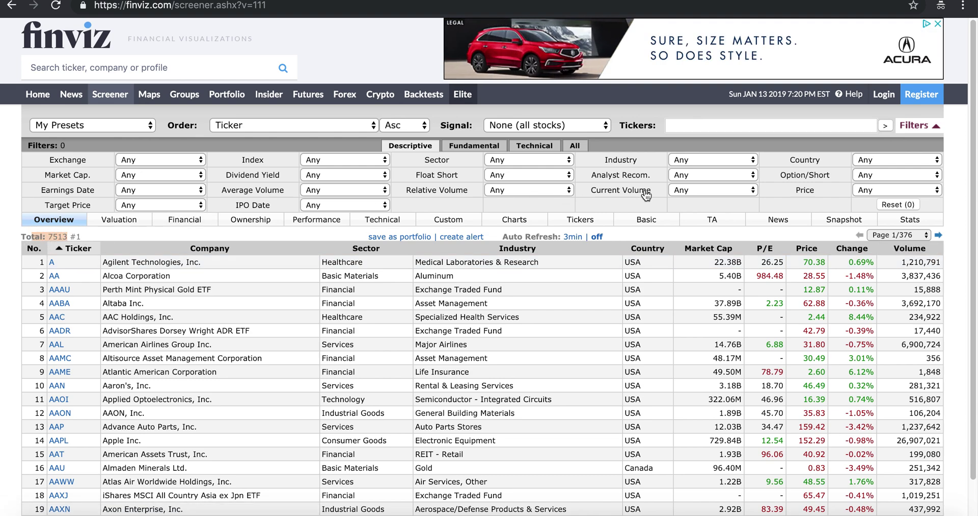
Reapply Stocks only and Average Volume Over 100K, leaving 3560 results
left_click(707, 159)
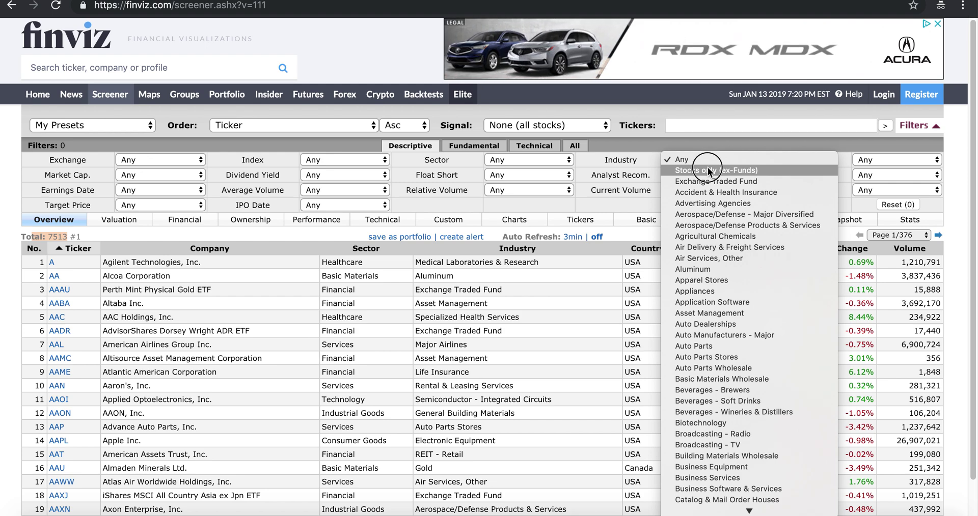
left_click(708, 168)
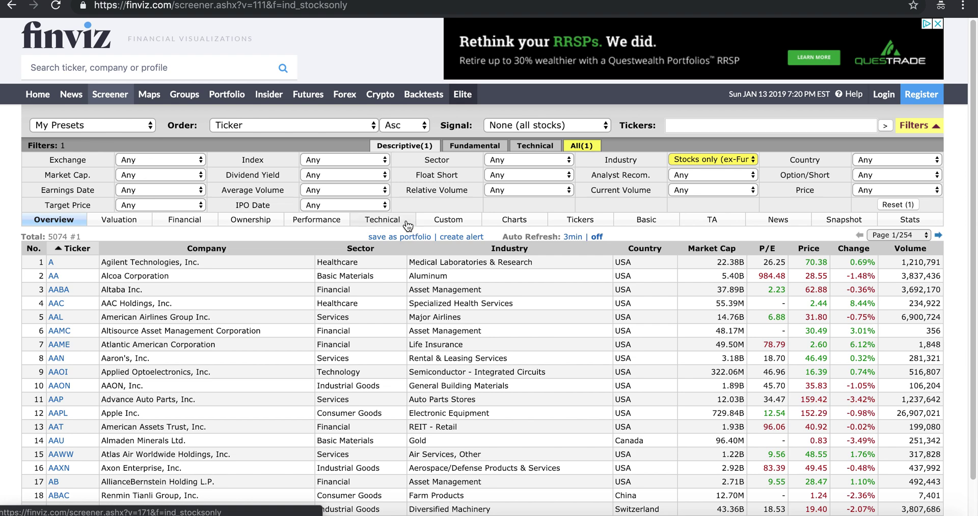
left_click(362, 191)
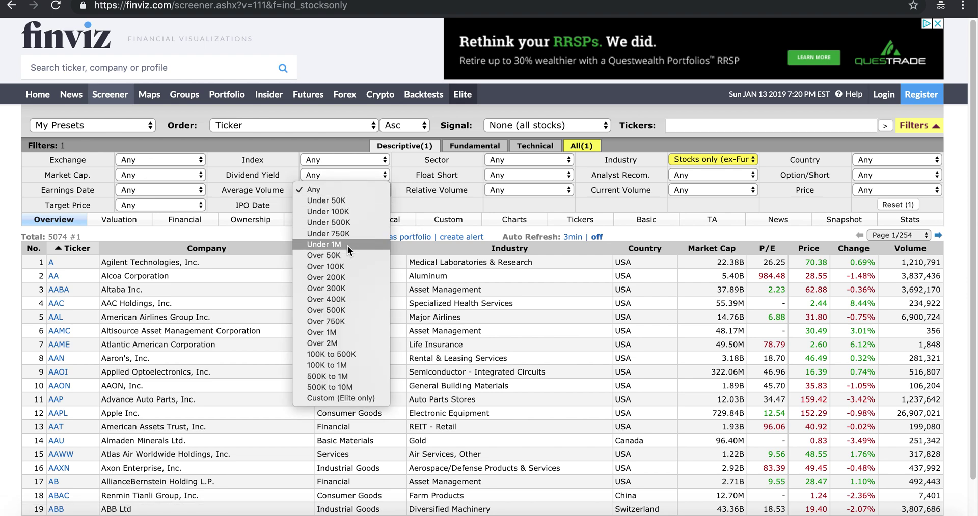
left_click(343, 267)
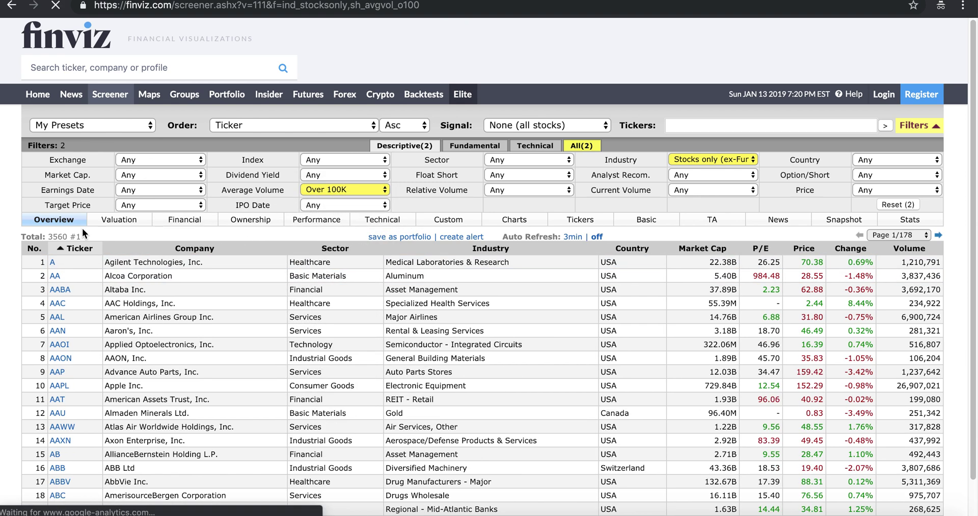
left_click_drag(47, 238, 69, 237)
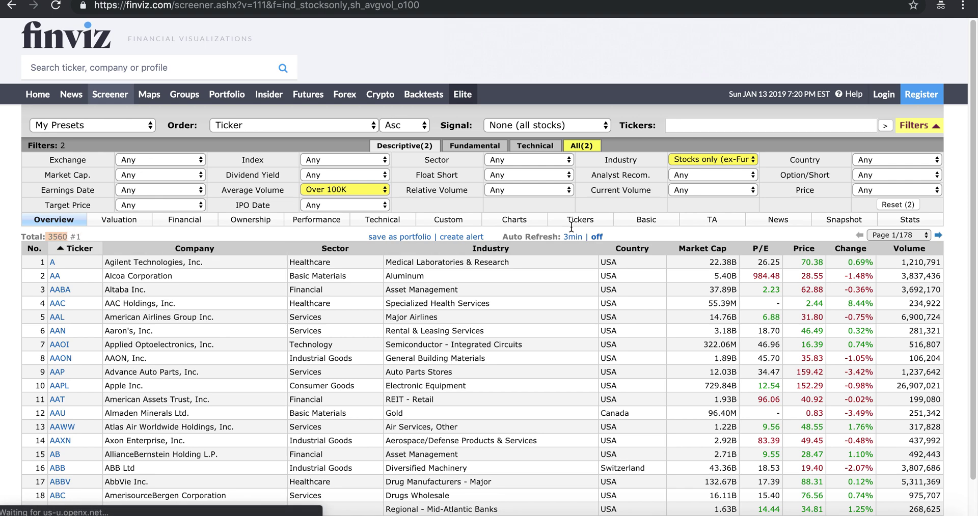
left_click(503, 148)
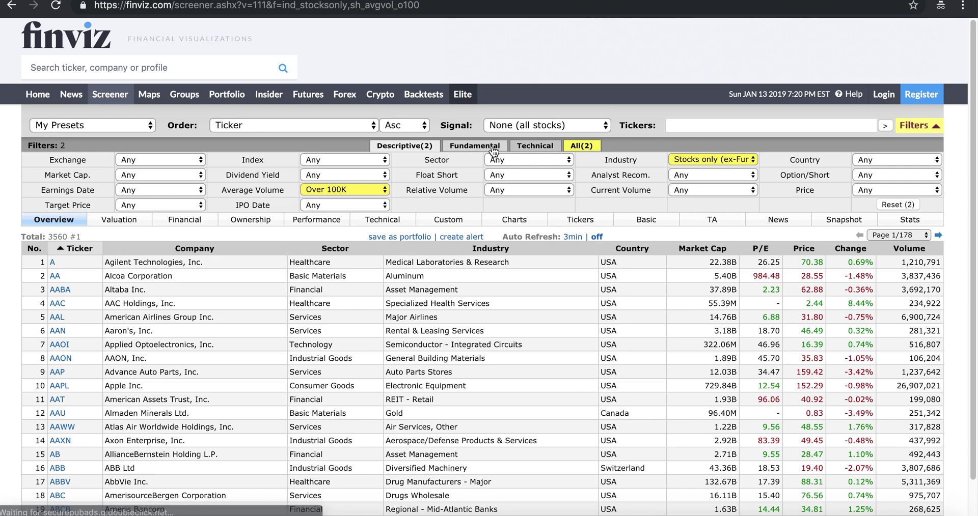
Require quarterly EPS growth and quarterly sales growth both over 30%
mouse_move(453, 203)
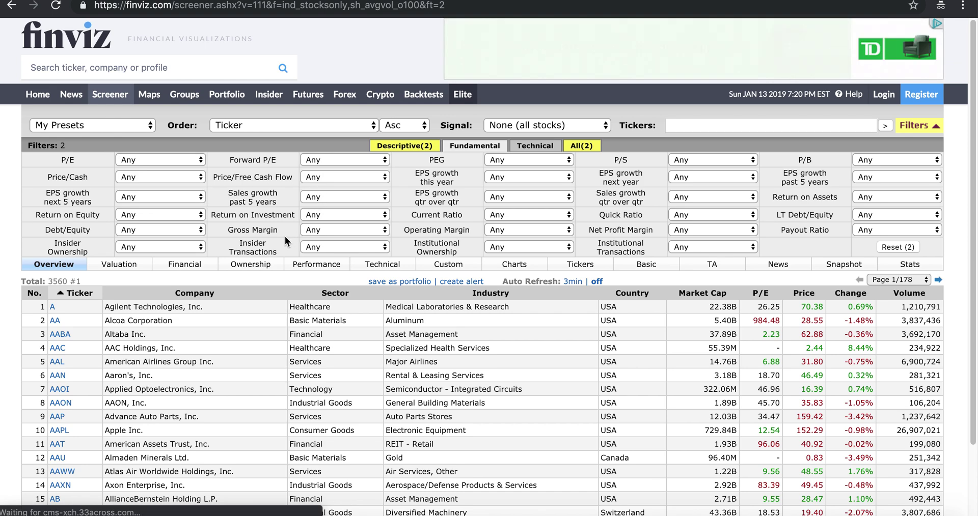
left_click(558, 200)
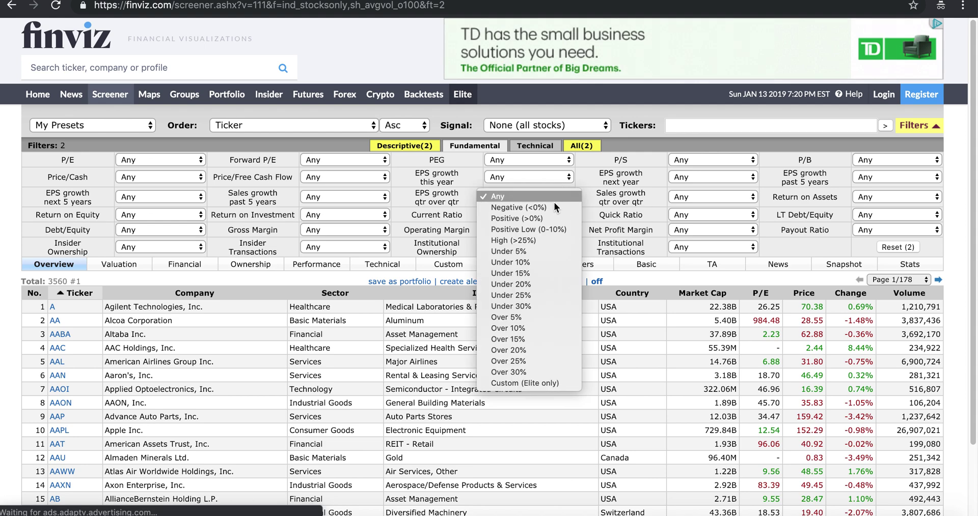
left_click(543, 370)
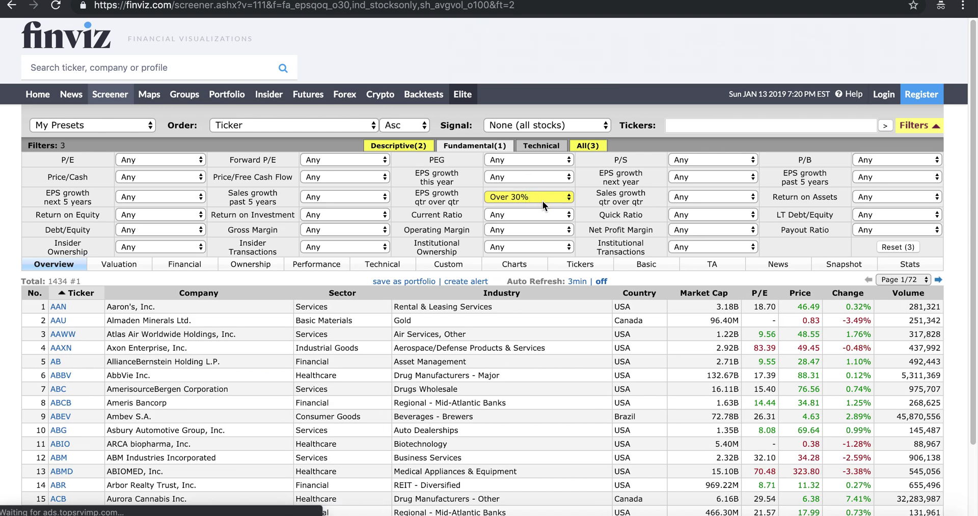
left_click(723, 196)
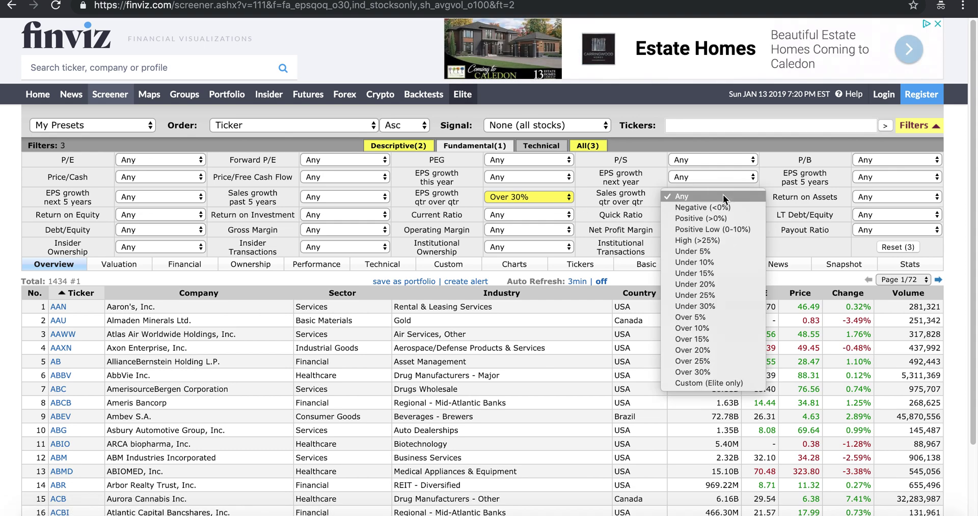
left_click(716, 371)
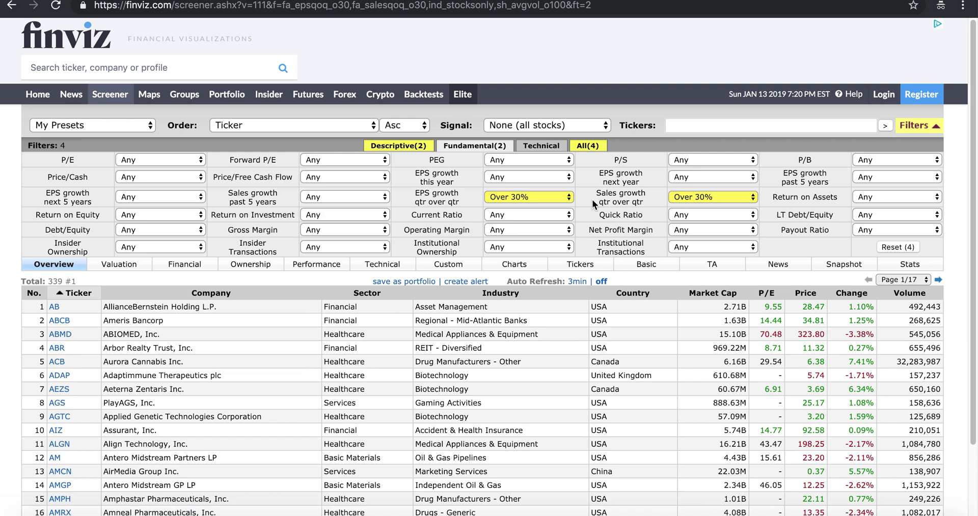
Reset quarterly EPS growth back to Any, leaving 673 results
left_click(552, 201)
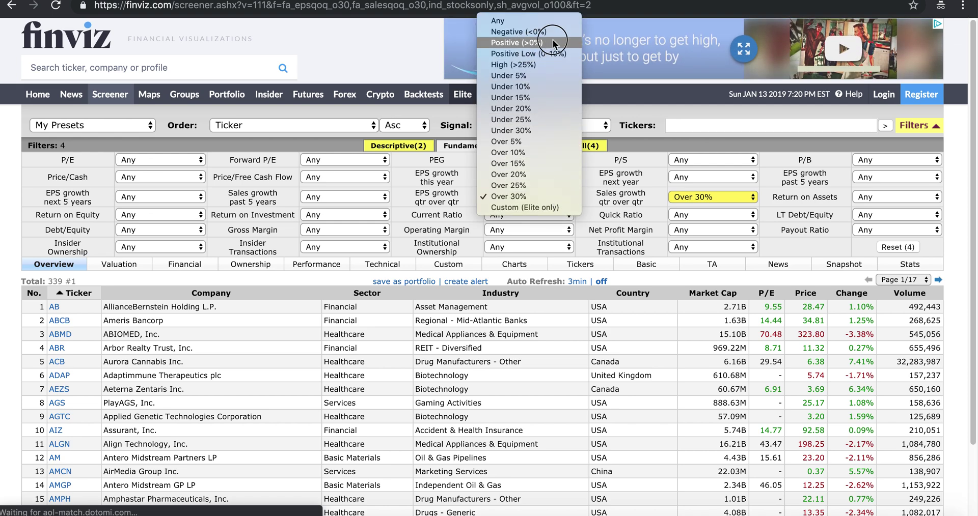
left_click(580, 59)
left_click(552, 196)
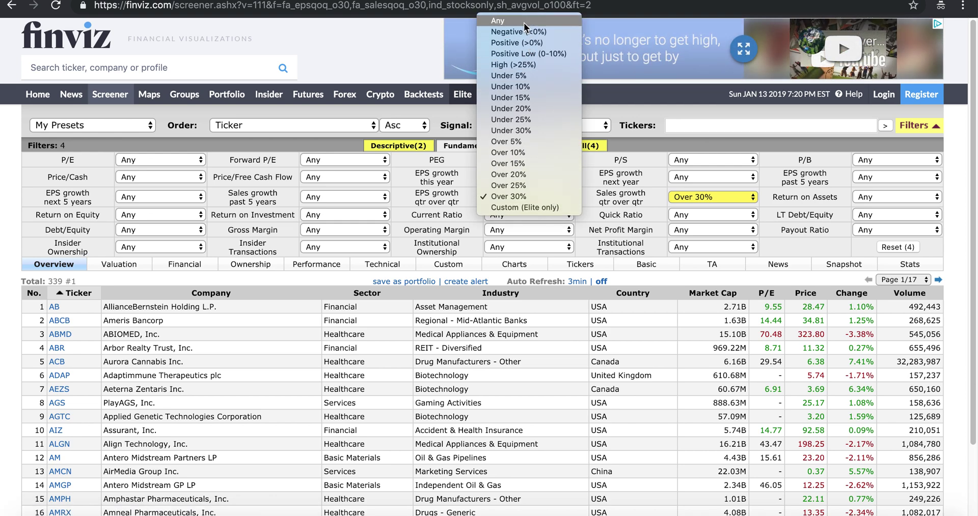
left_click(689, 230)
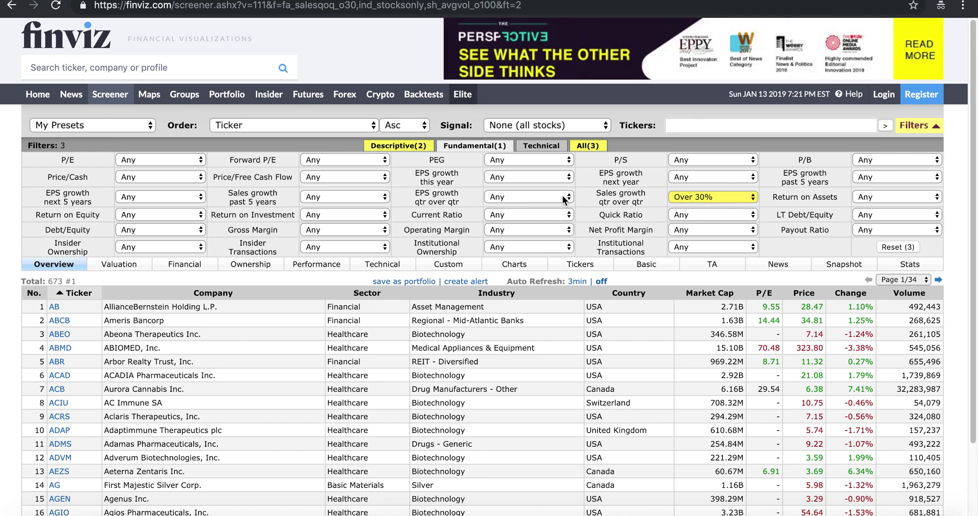
Set EPS growth qtr over qtr back to Over 30%, narrowing to 339 stocks
mouse_move(636, 206)
mouse_move(789, 187)
left_click(512, 196)
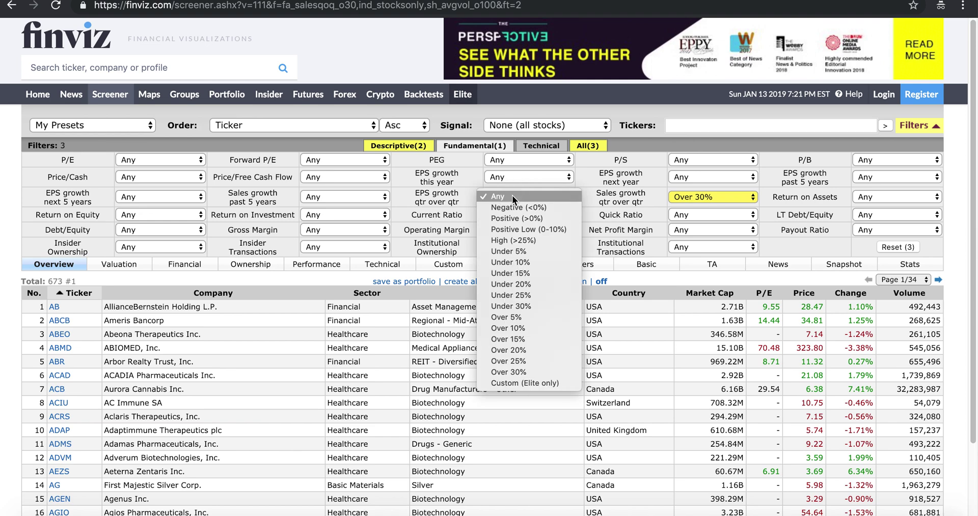
left_click(508, 371)
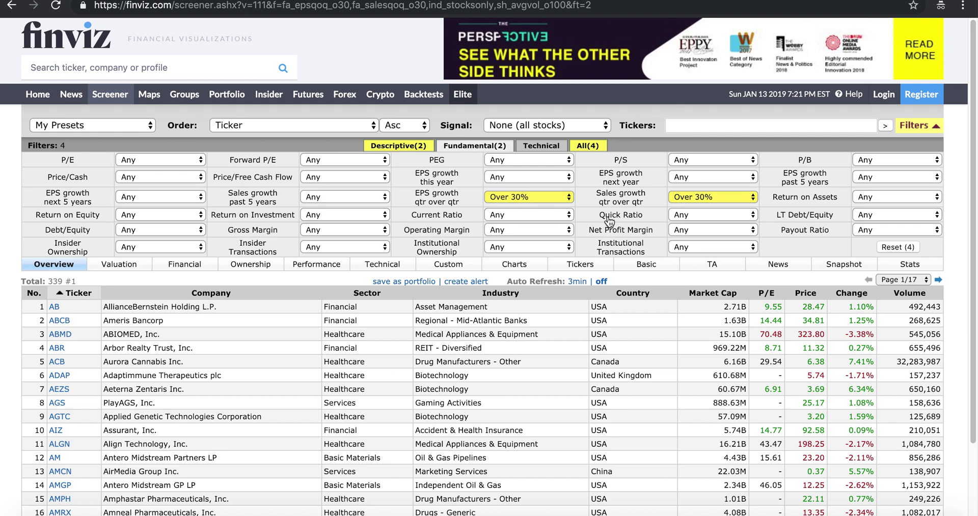
mouse_move(607, 221)
In the Technical filters, set Average True Range to Over 0.5, leaving 226 stocks
left_click(531, 146)
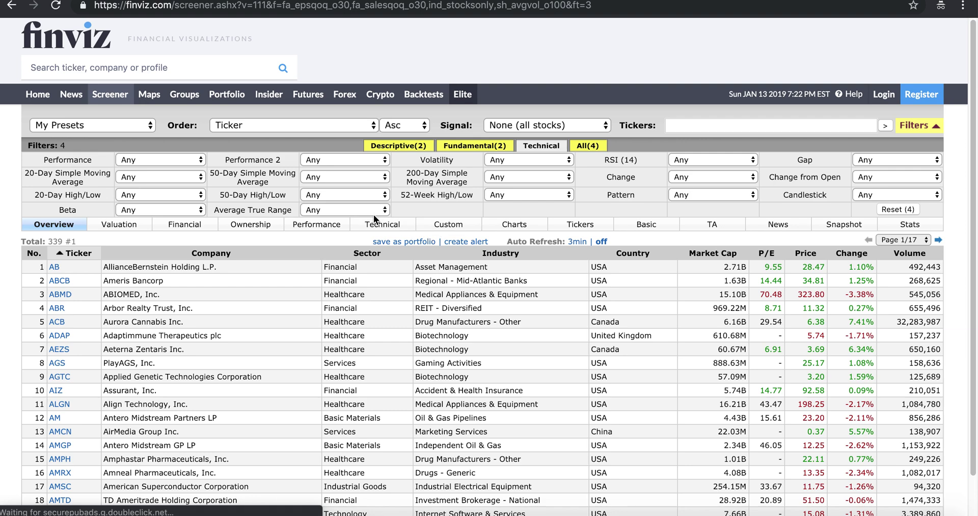
left_click(376, 210)
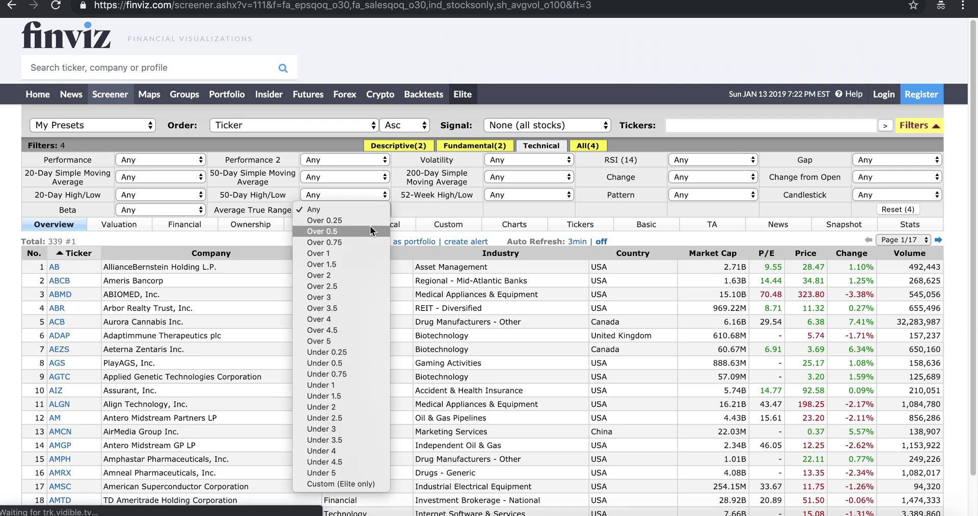
left_click(370, 232)
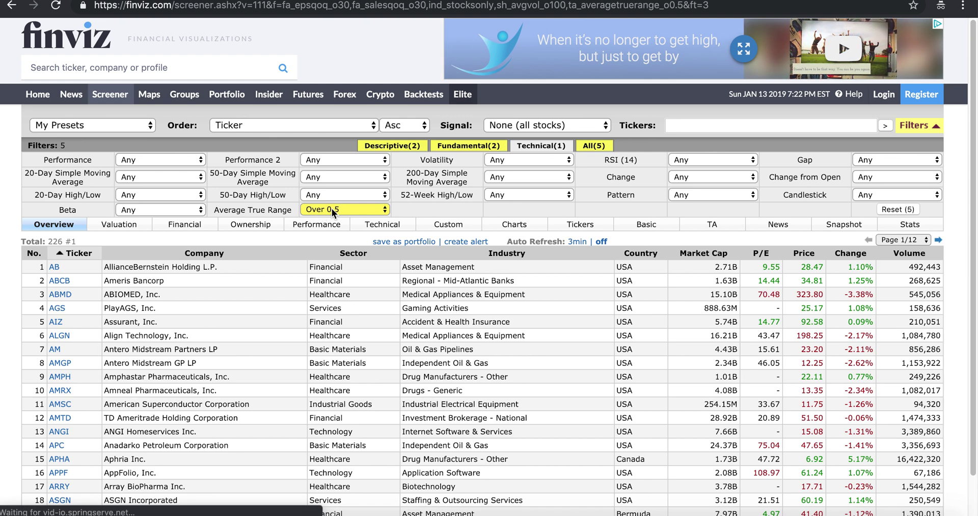
Sort the 226 results by Change descending and show them as daily candlestick charts
left_click(848, 257)
left_click(849, 257)
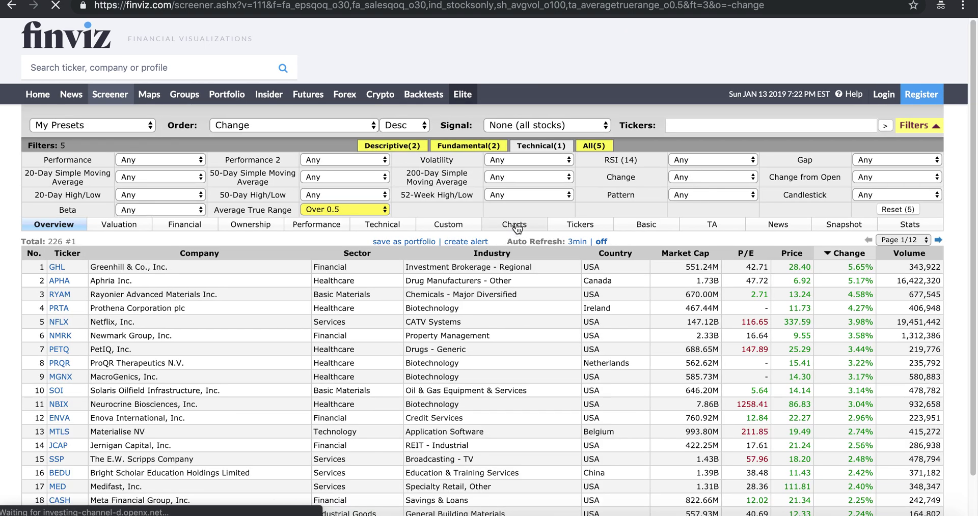
left_click(516, 226)
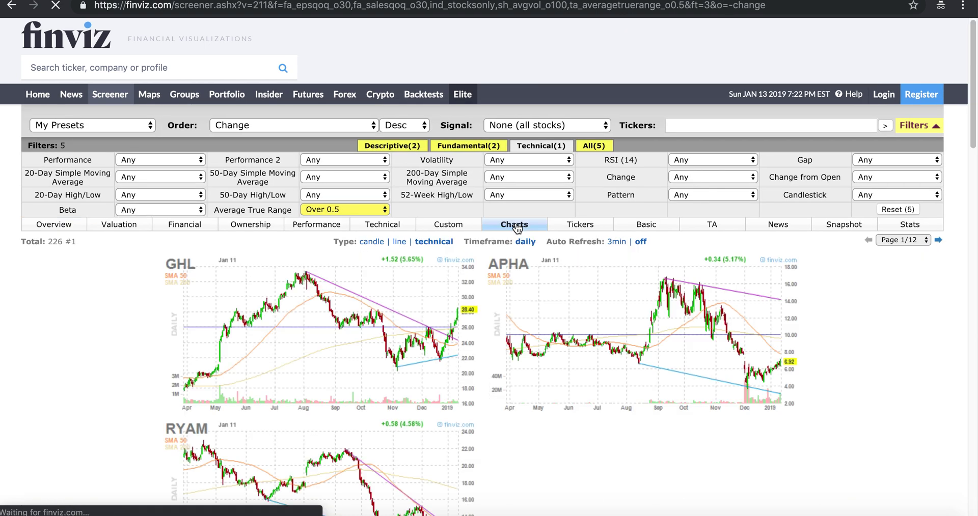
left_click(371, 243)
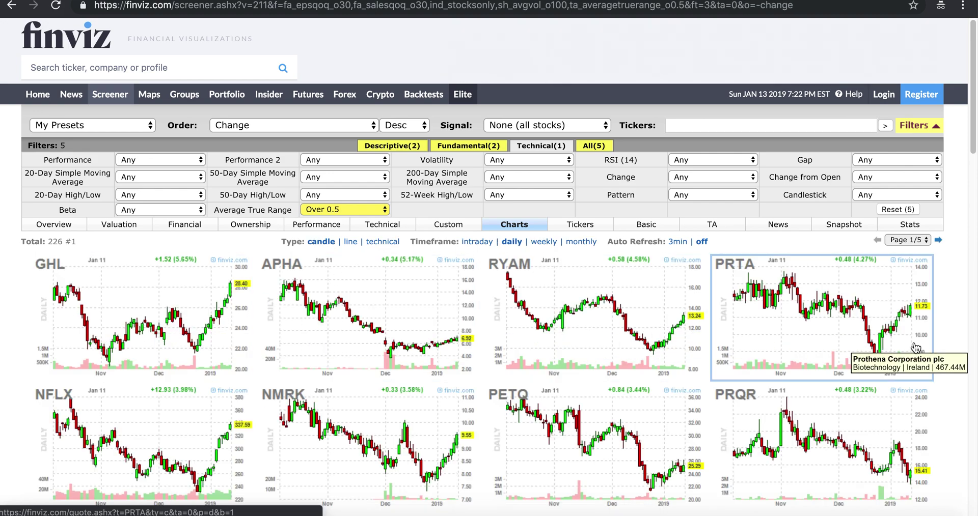
scroll(425, 380, "down", 4)
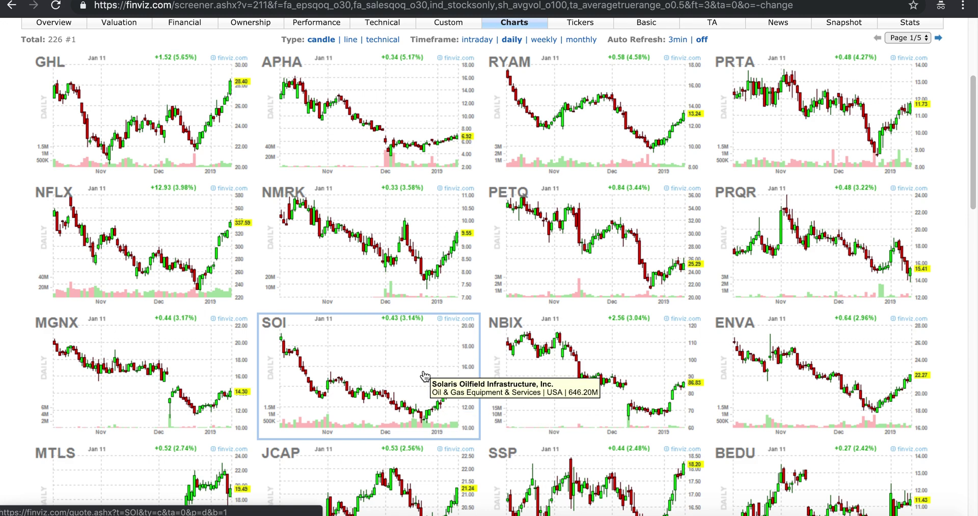
scroll(425, 380, "down", 5)
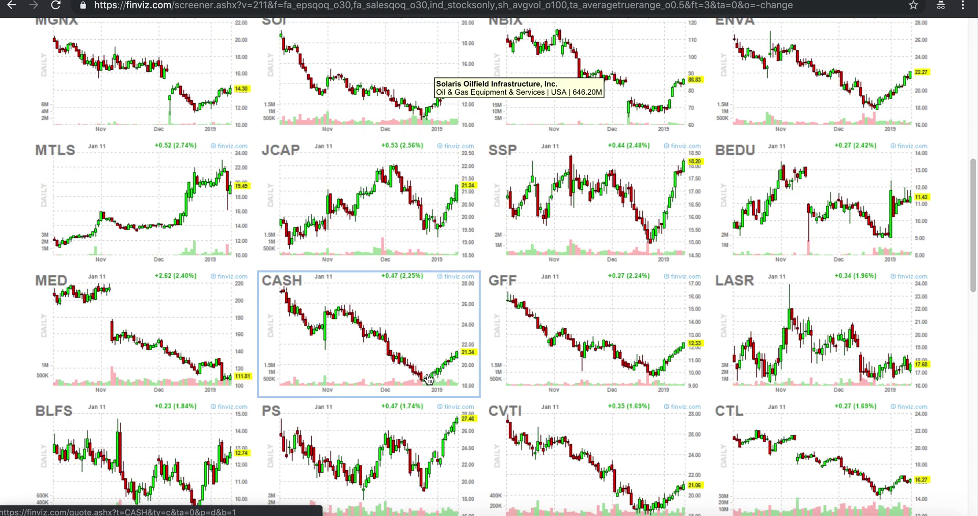
scroll(429, 379, "up", 8)
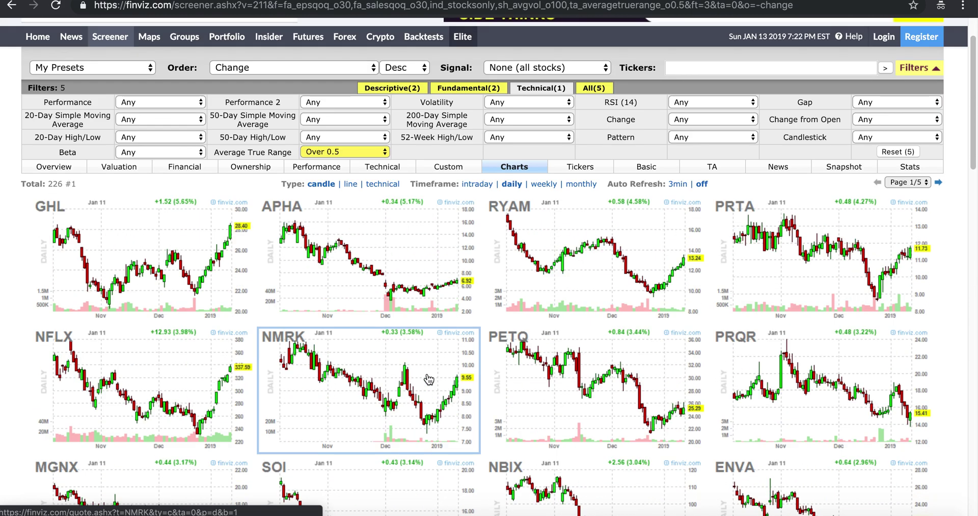
Set the 200-Day SMA filter to Price above SMA200, leaving 49 stocks
left_click(566, 122)
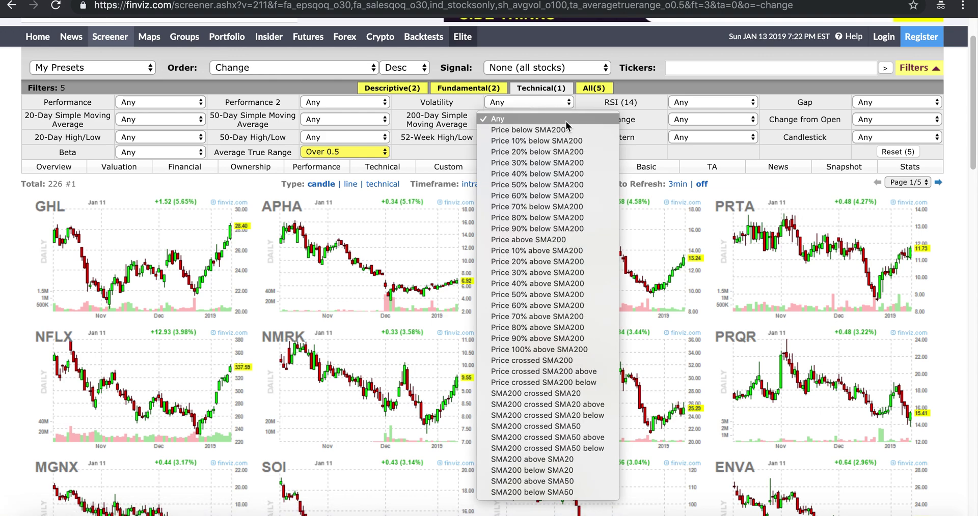
left_click(545, 240)
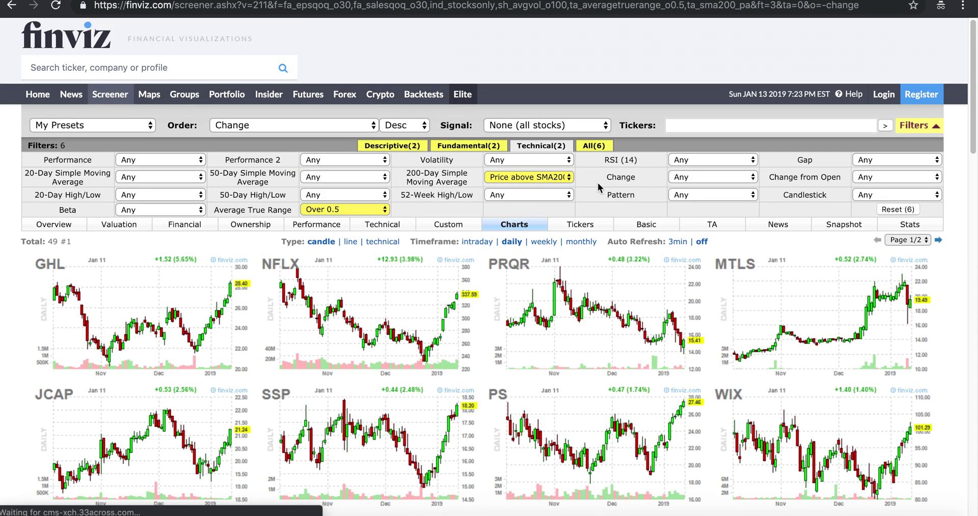
left_click(353, 180)
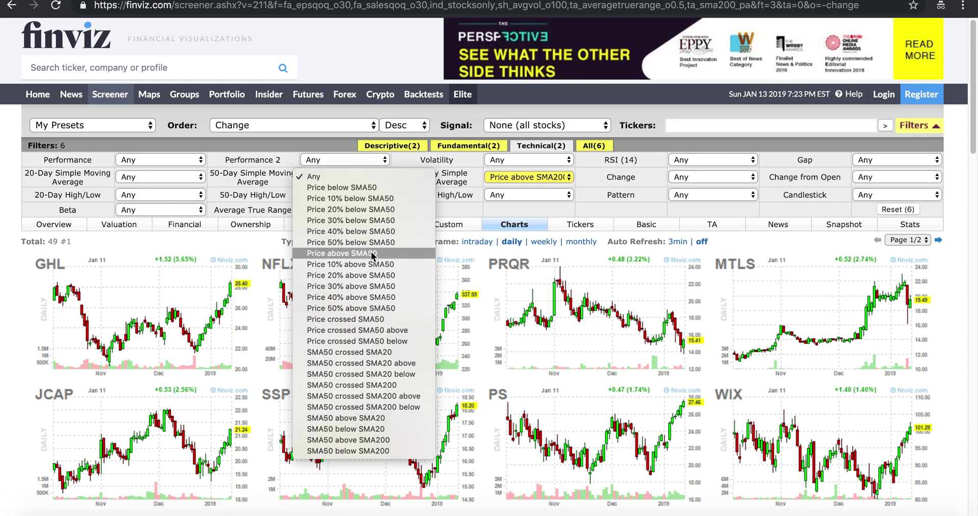
Add Price above SMA50 and switch the charts to weekly, leaving 42 stocks
left_click(370, 252)
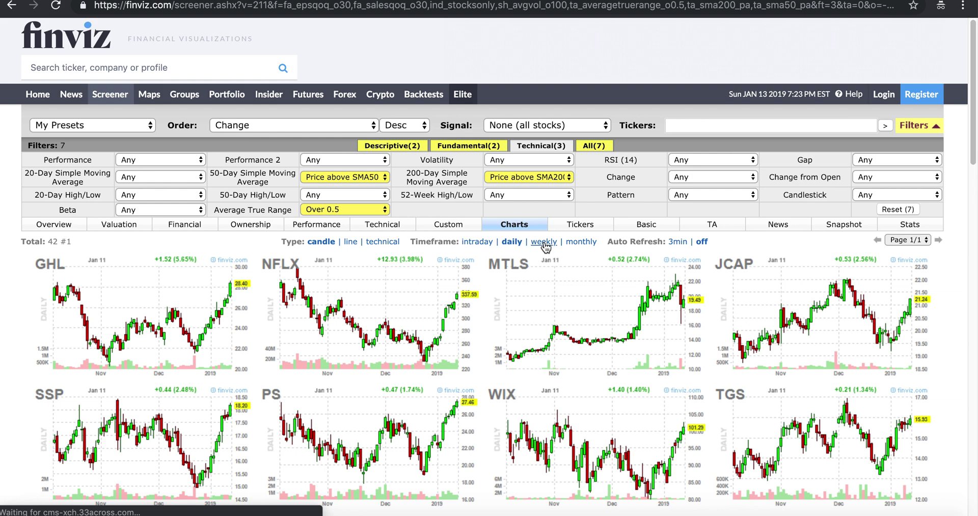
left_click(543, 242)
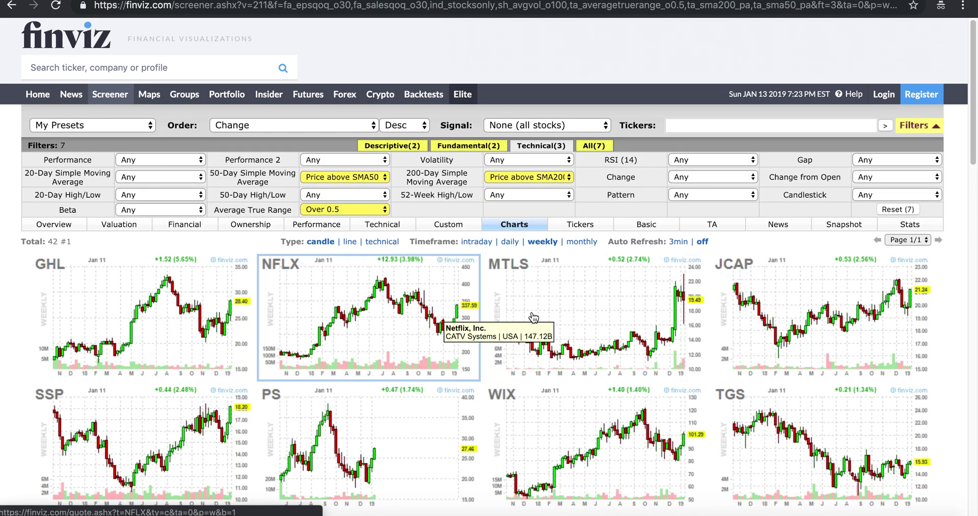
scroll(357, 357, "down", 2)
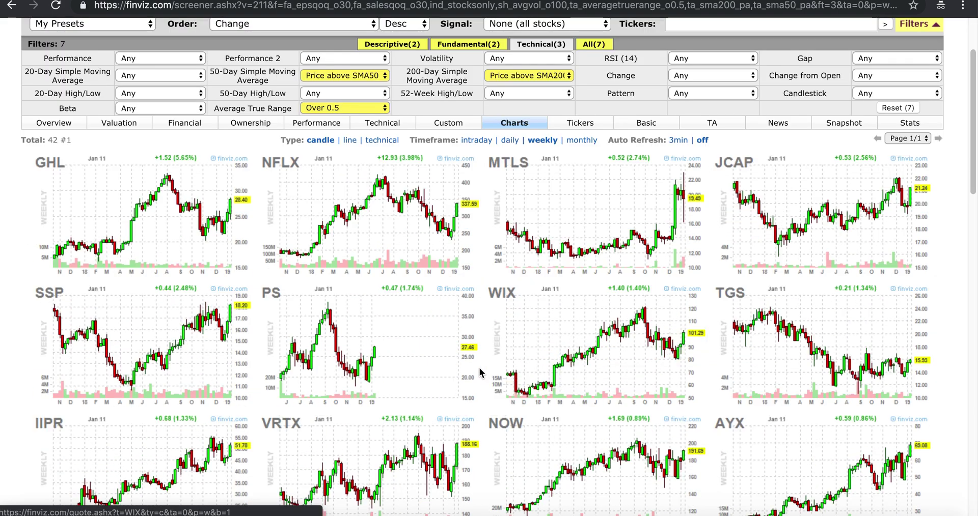
scroll(423, 168, "up", 1)
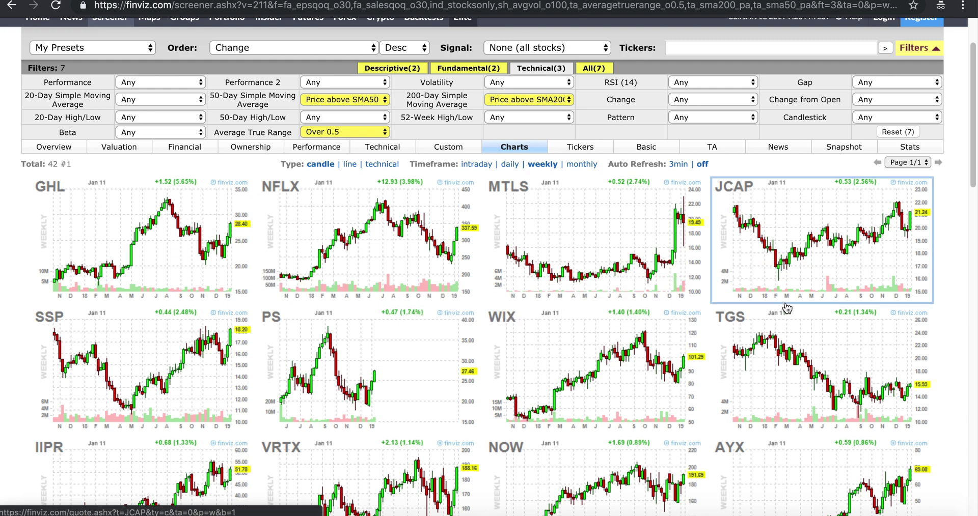
scroll(512, 354, "down", 4)
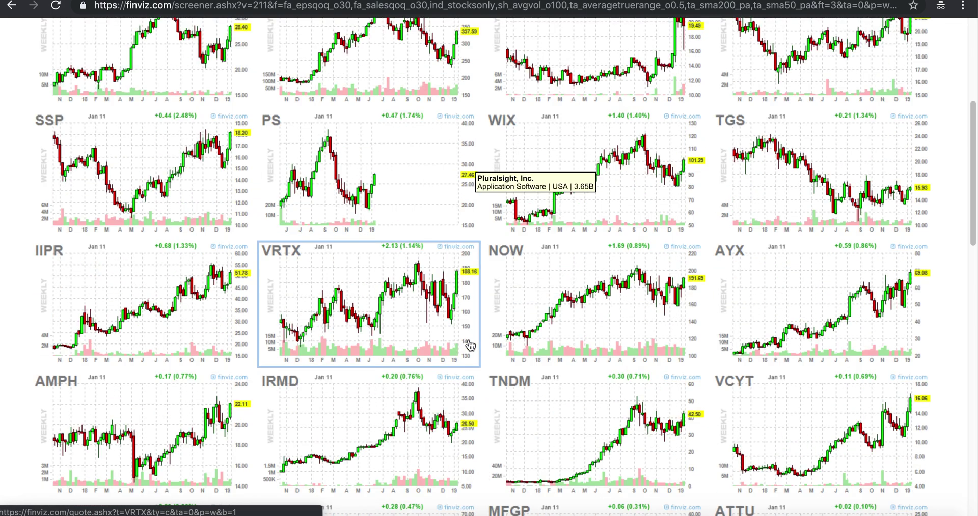
scroll(469, 346, "up", 6)
scroll(469, 346, "down", 2)
left_click(408, 42)
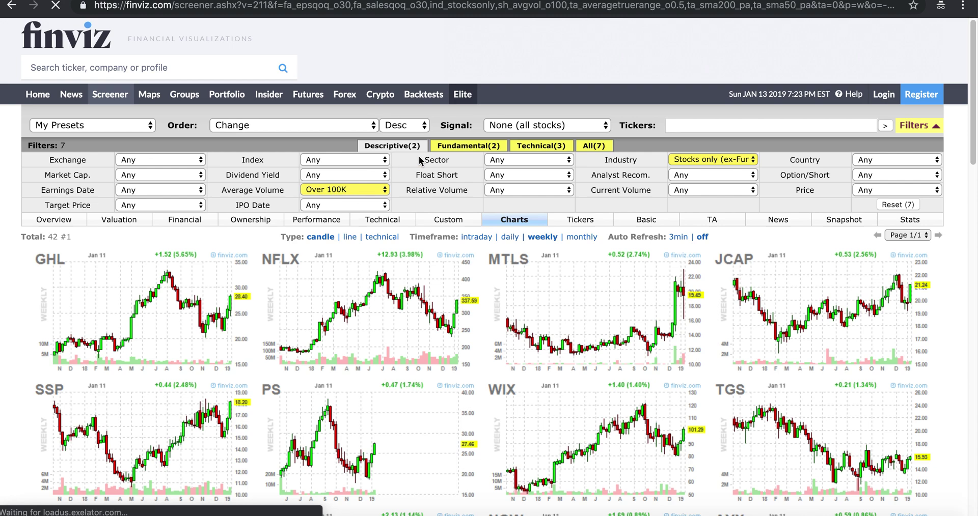
Clear quarterly EPS growth to Any, showing 104 weekly charts, and collapse the filters
left_click(464, 148)
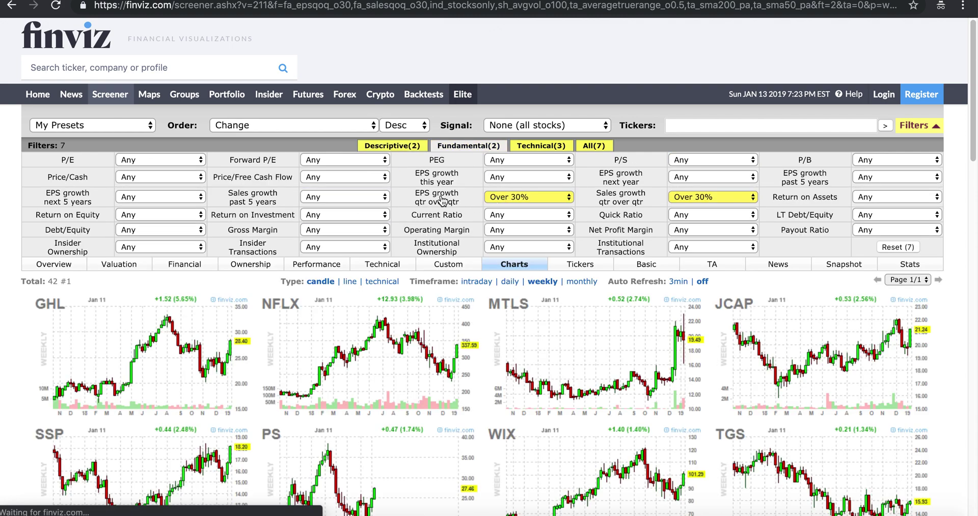
left_click(541, 147)
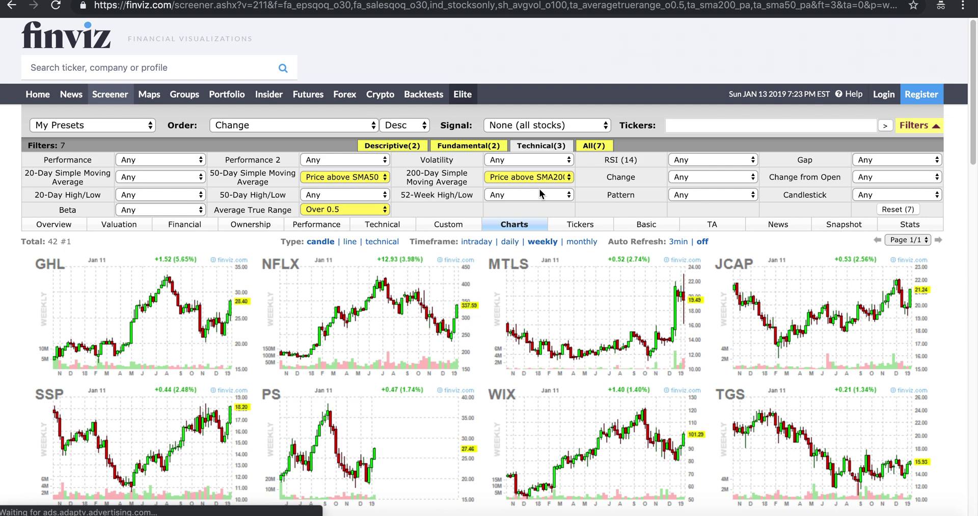
scroll(482, 253, "down", 13)
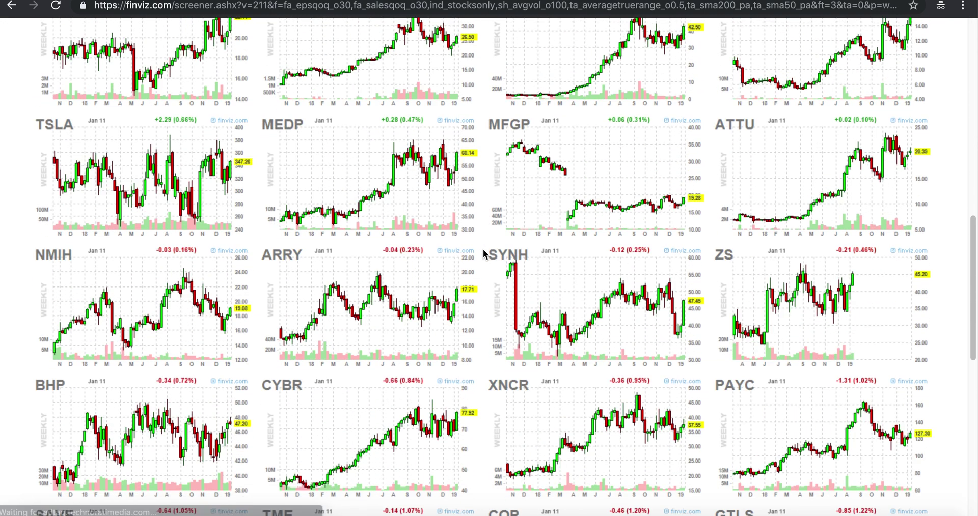
scroll(458, 213, "up", 13)
left_click(448, 146)
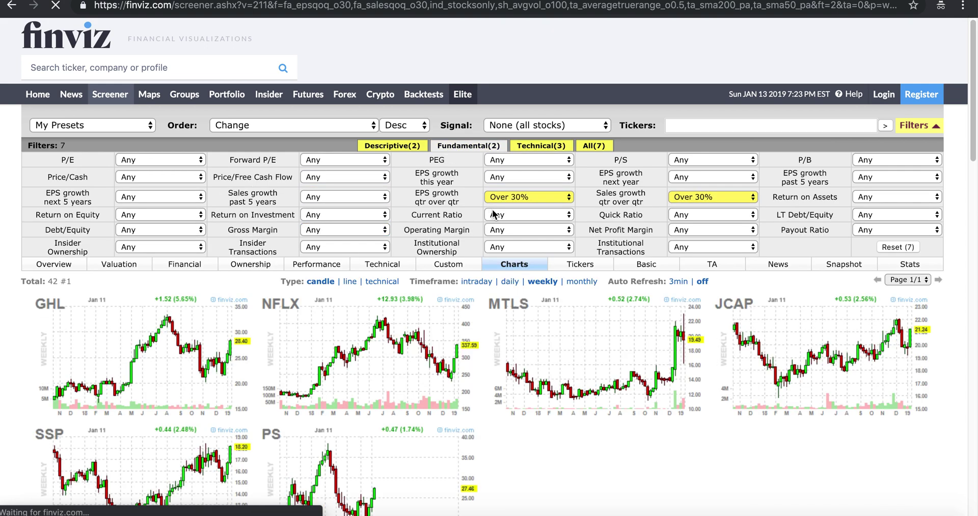
left_click(517, 197)
left_click(525, 21)
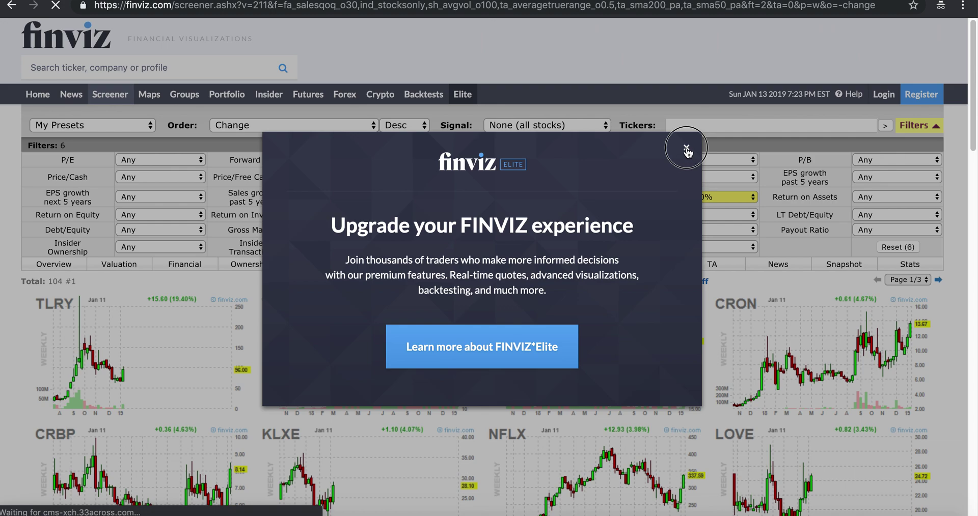
left_click(686, 148)
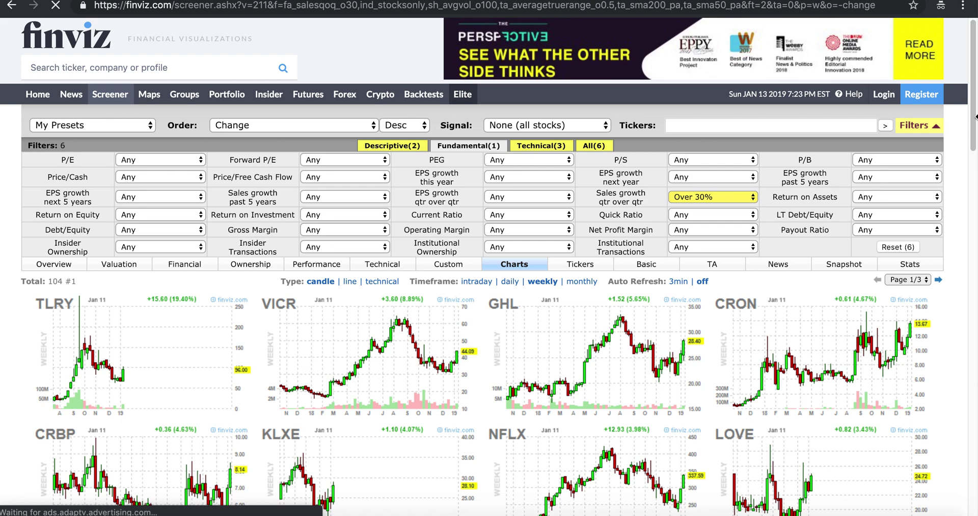
left_click(916, 126)
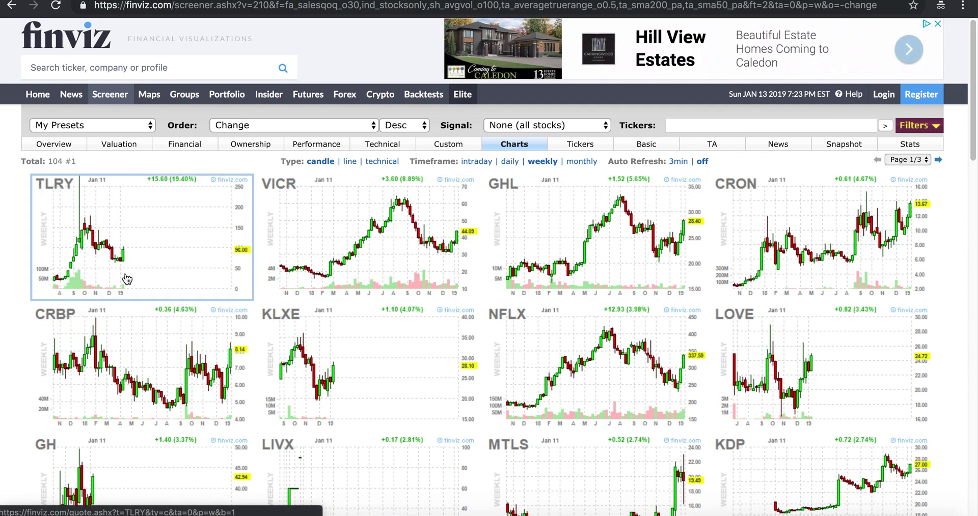
scroll(127, 279, "down", 1)
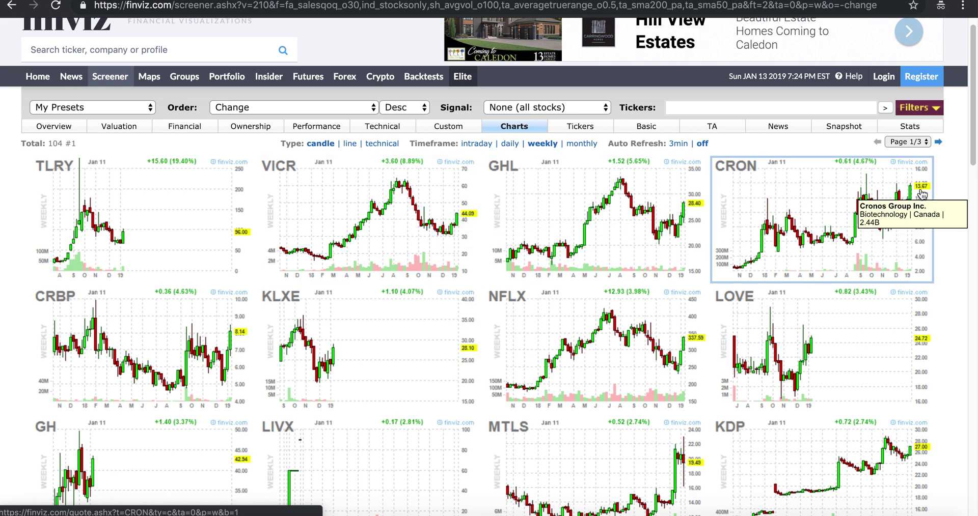
scroll(899, 283, "down", 4)
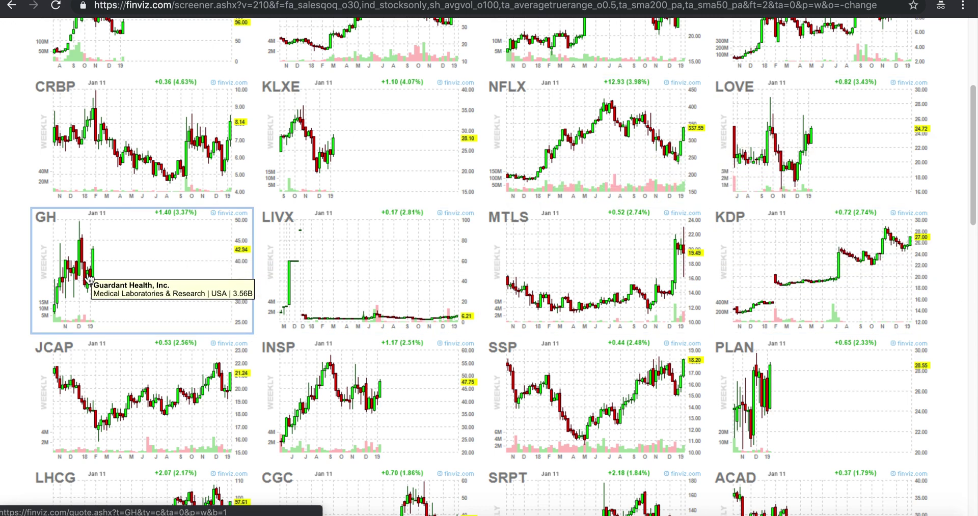
scroll(86, 280, "down", 3)
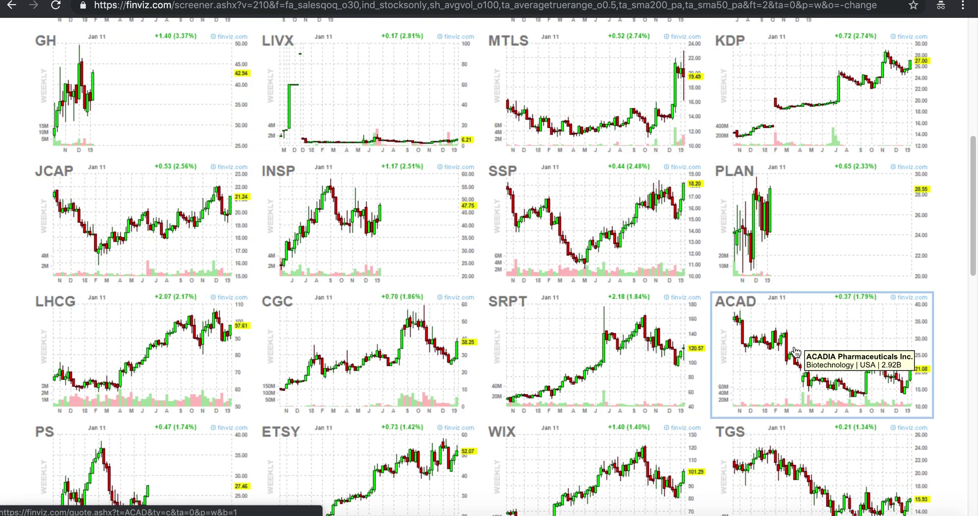
scroll(974, 291, "down", 1)
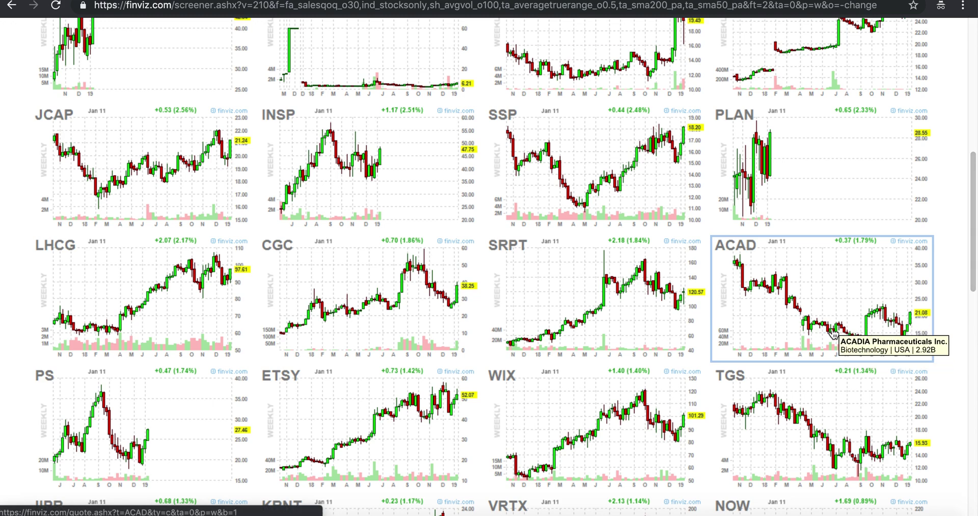
scroll(738, 338, "down", 2)
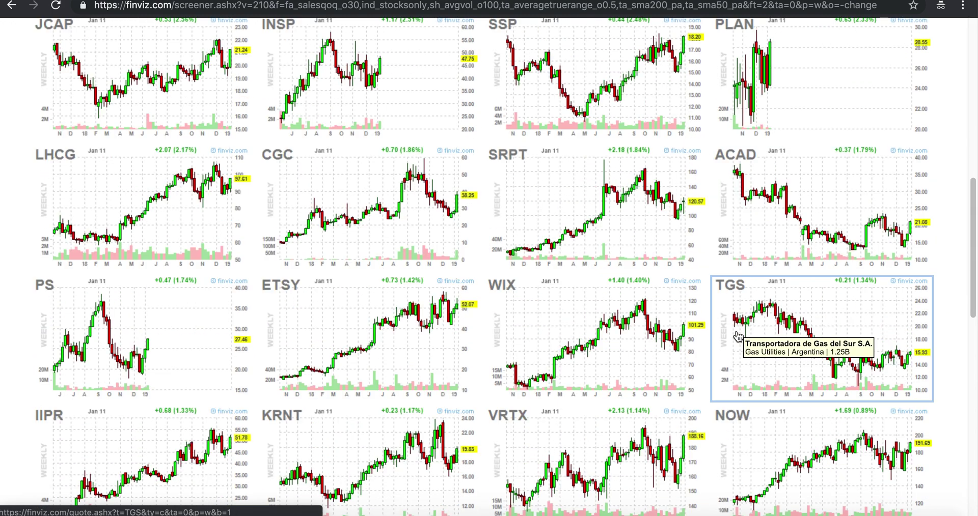
scroll(738, 338, "down", 2)
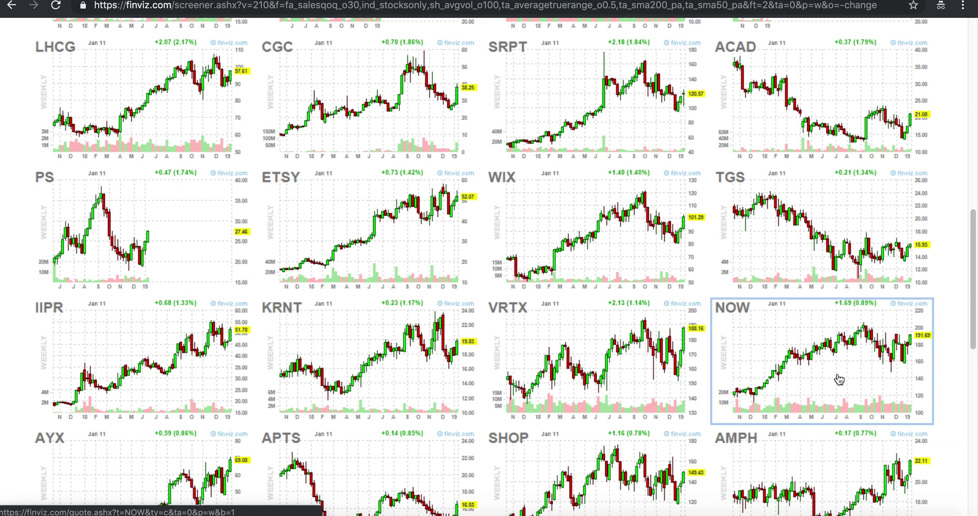
scroll(838, 379, "down", 1)
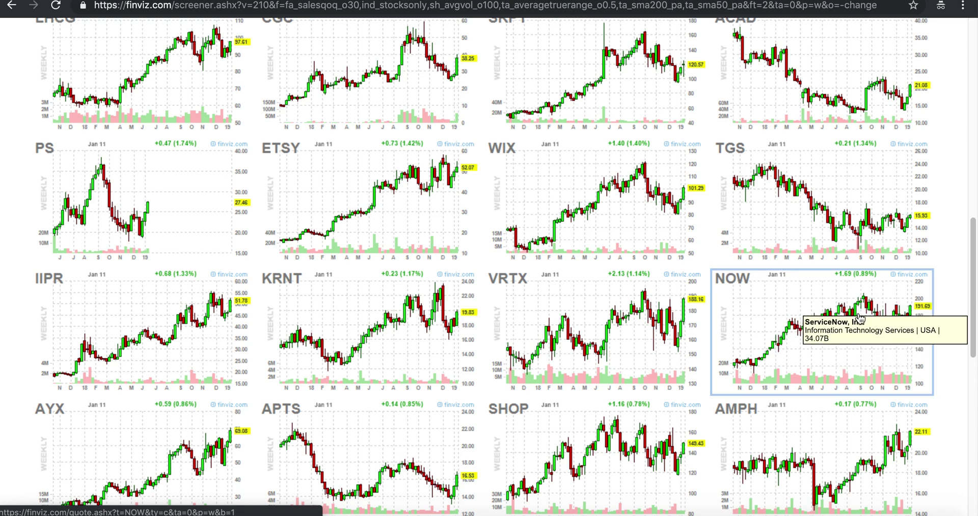
scroll(885, 320, "down", 3)
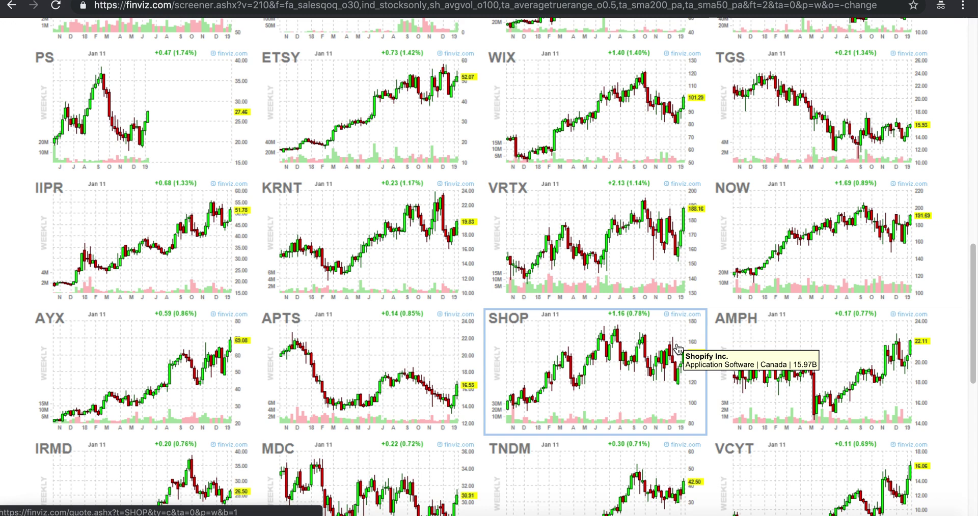
scroll(677, 349, "down", 3)
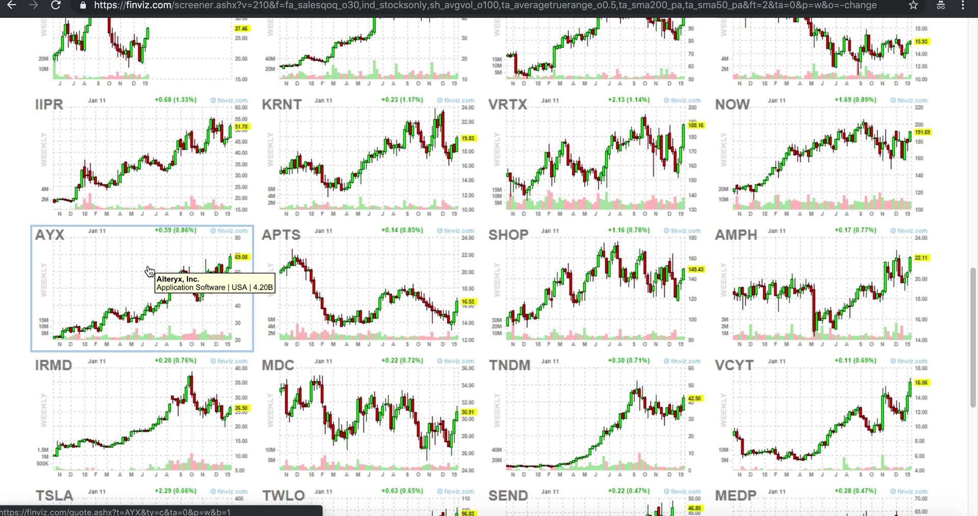
scroll(149, 271, "down", 1)
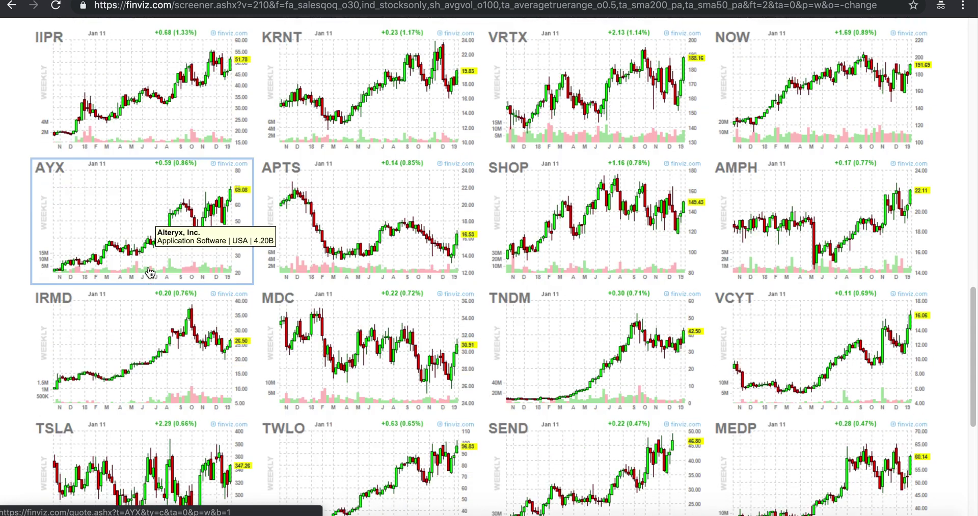
scroll(149, 273, "down", 1)
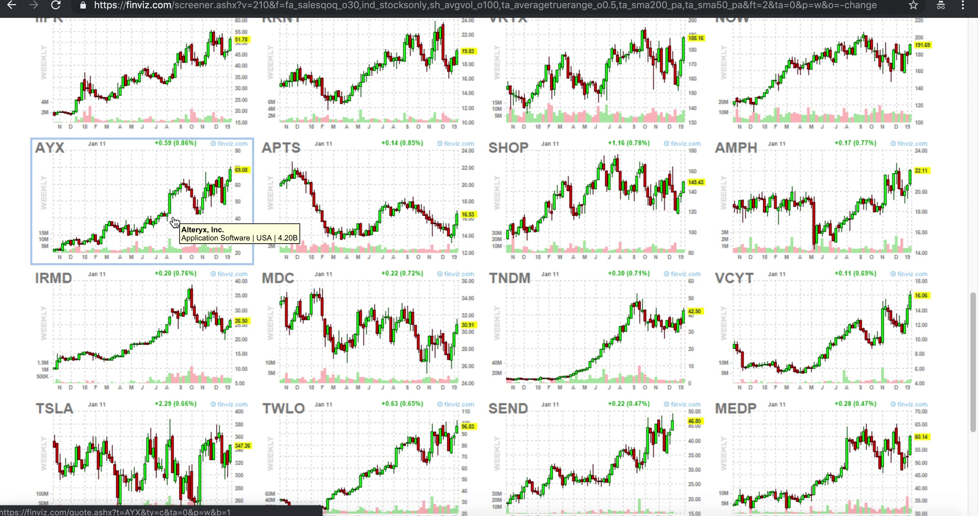
scroll(175, 219, "down", 1)
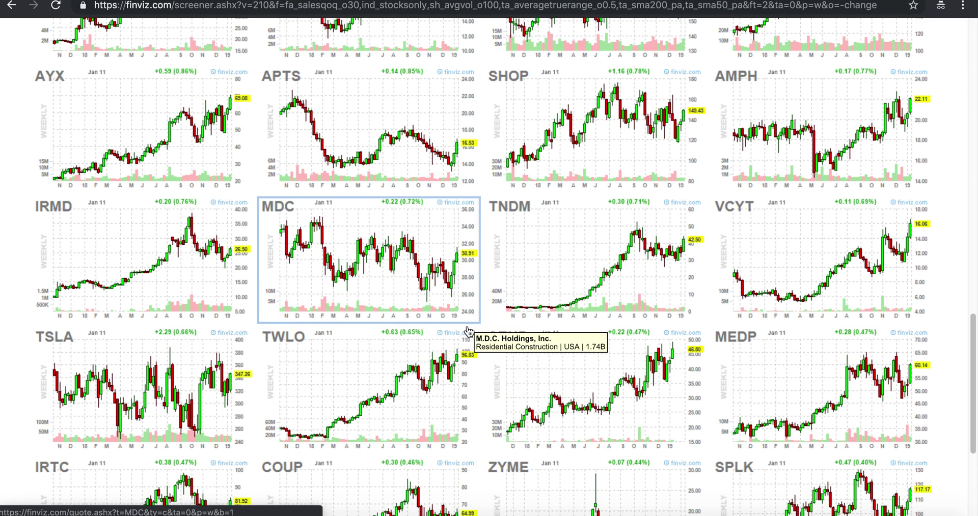
scroll(772, 323, "up", 10)
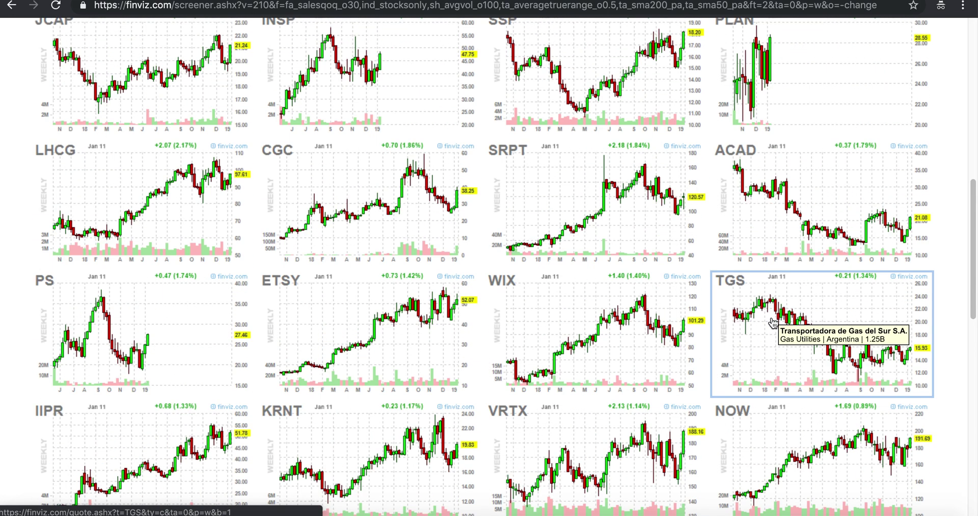
scroll(773, 323, "up", 5)
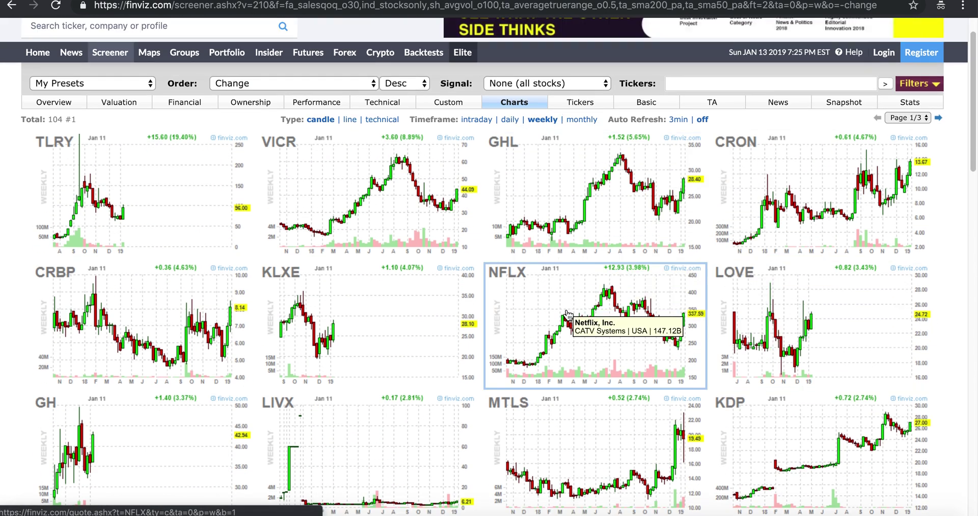
scroll(568, 314, "down", 15)
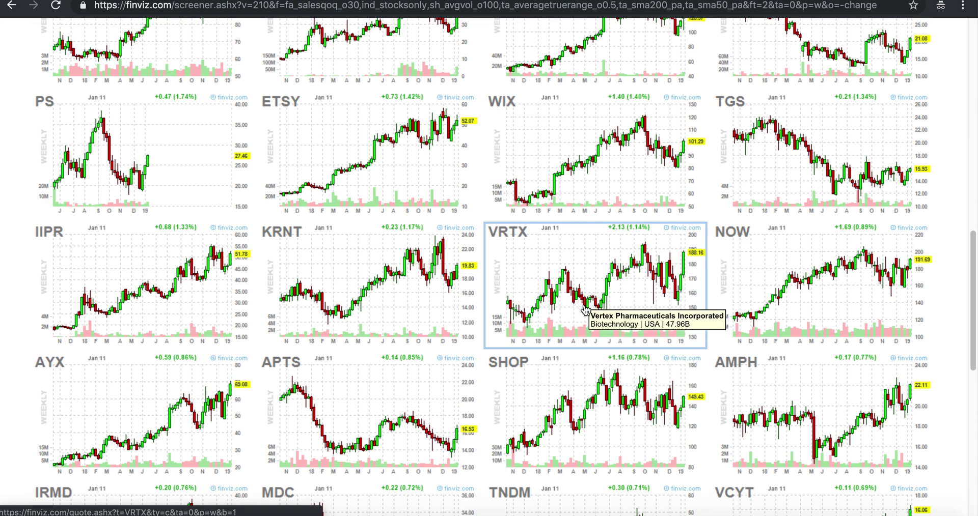
scroll(586, 315, "down", 2)
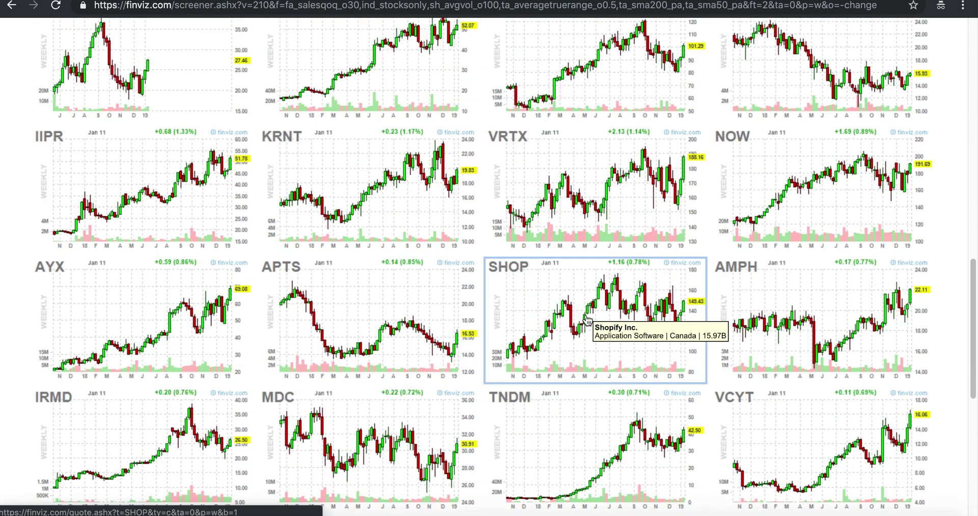
scroll(586, 318, "down", 4)
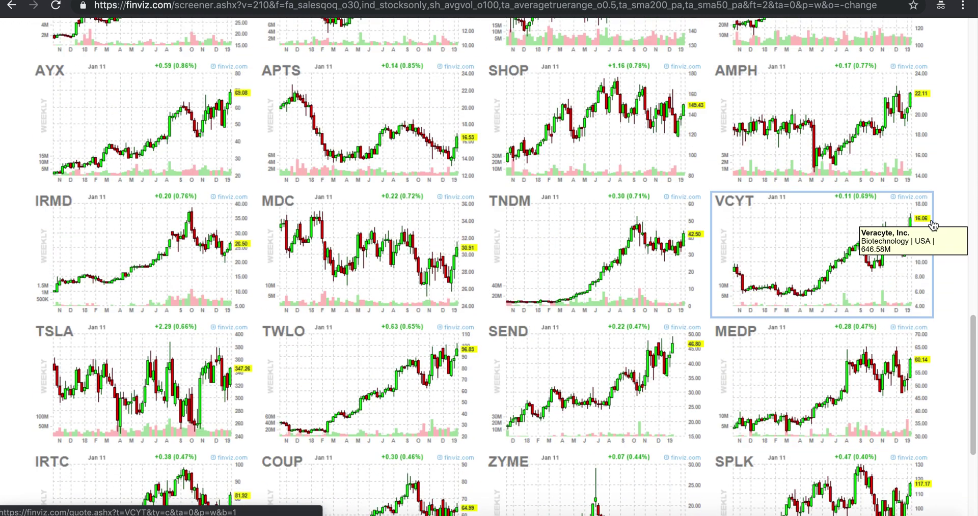
scroll(903, 230, "down", 4)
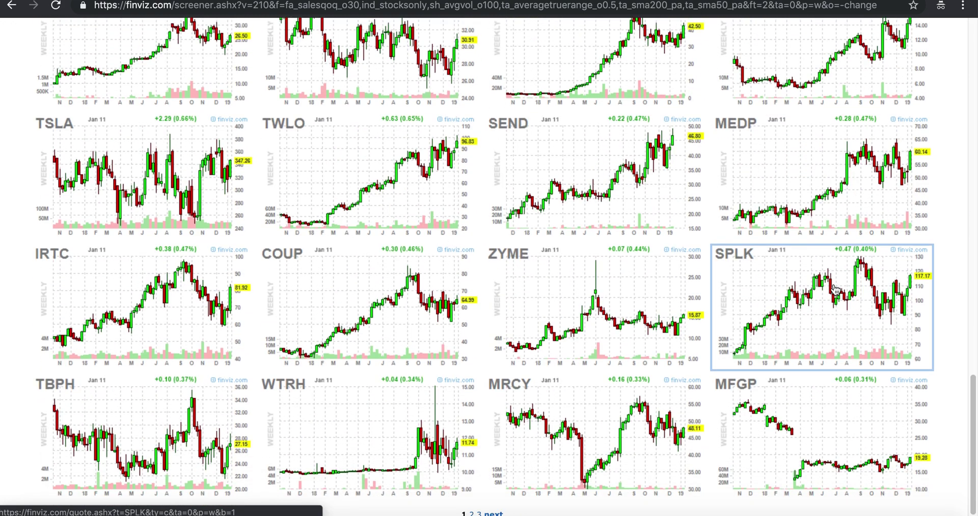
Go to page 2 of the screener results and scroll down through its weekly charts
left_click(471, 506)
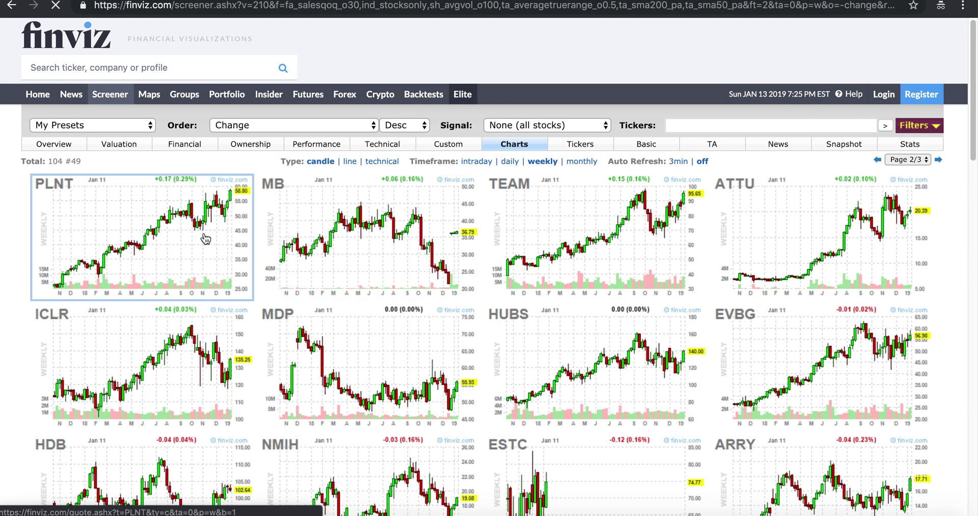
mouse_move(180, 208)
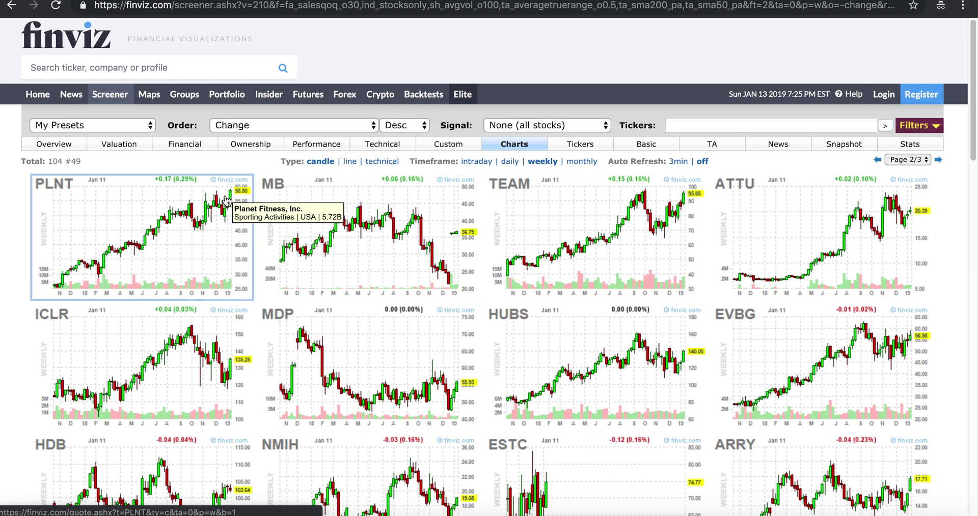
mouse_move(617, 236)
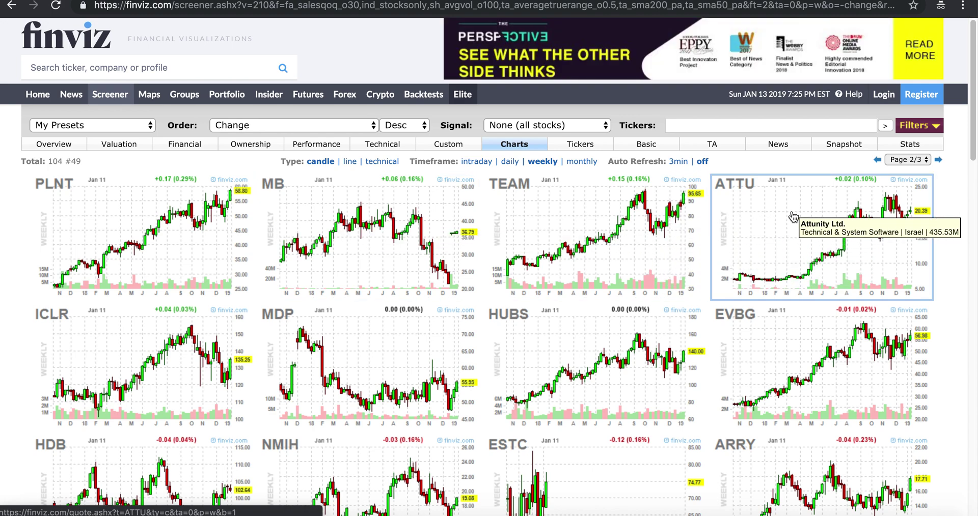
scroll(779, 260, "down", 2)
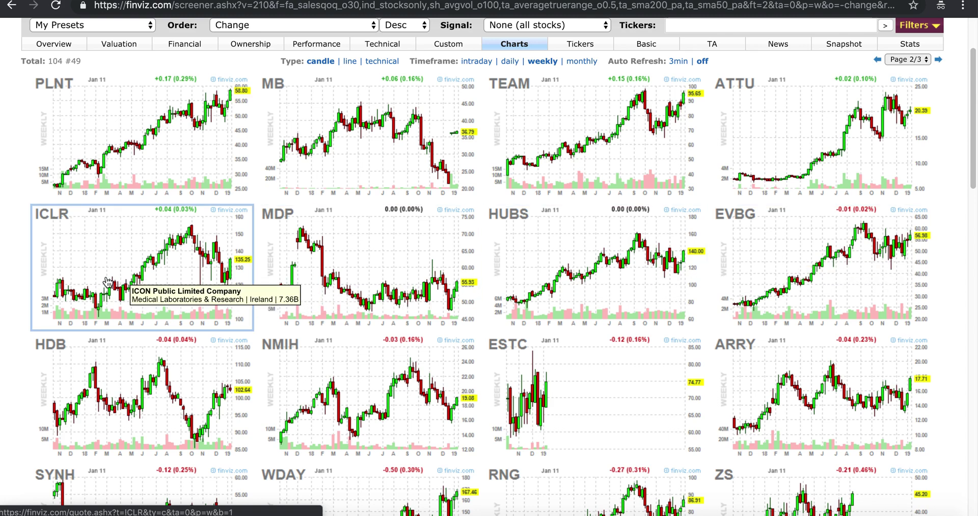
scroll(114, 281, "down", 4)
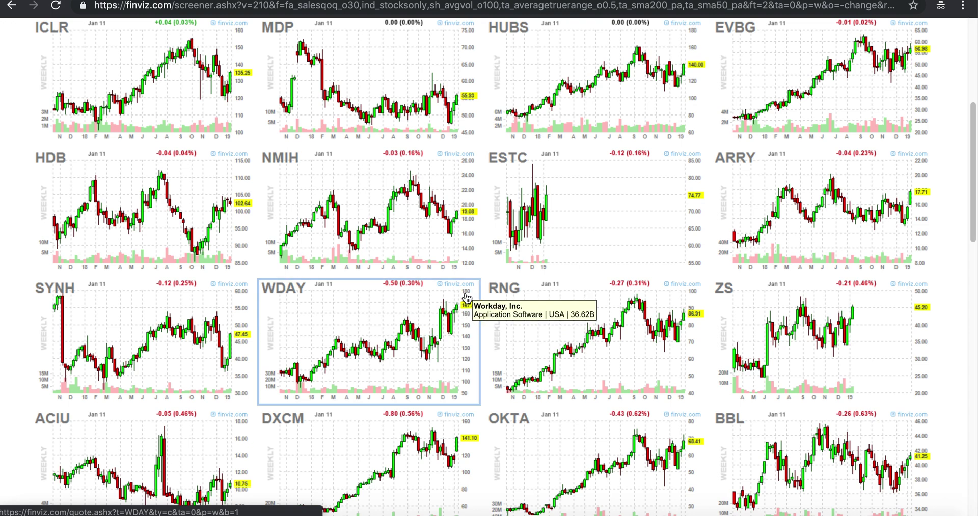
scroll(465, 298, "down", 3)
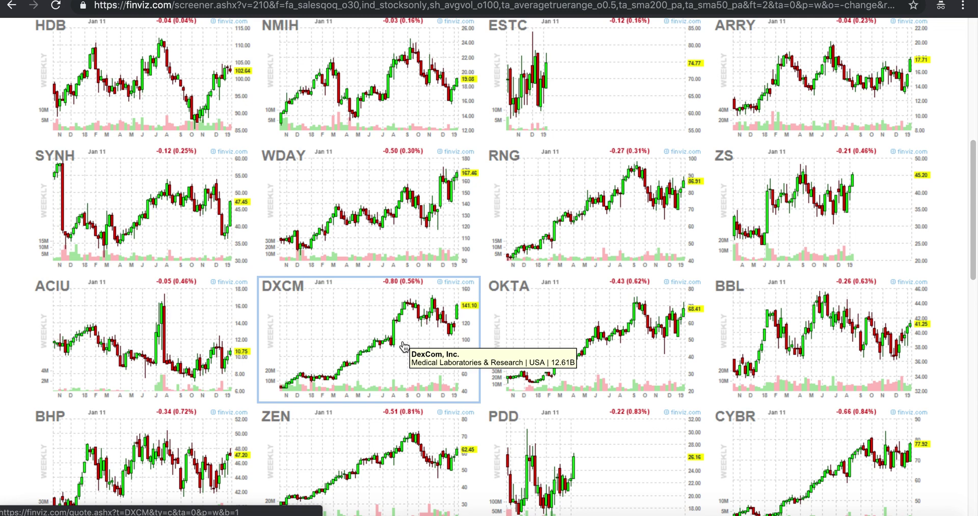
scroll(404, 346, "down", 3)
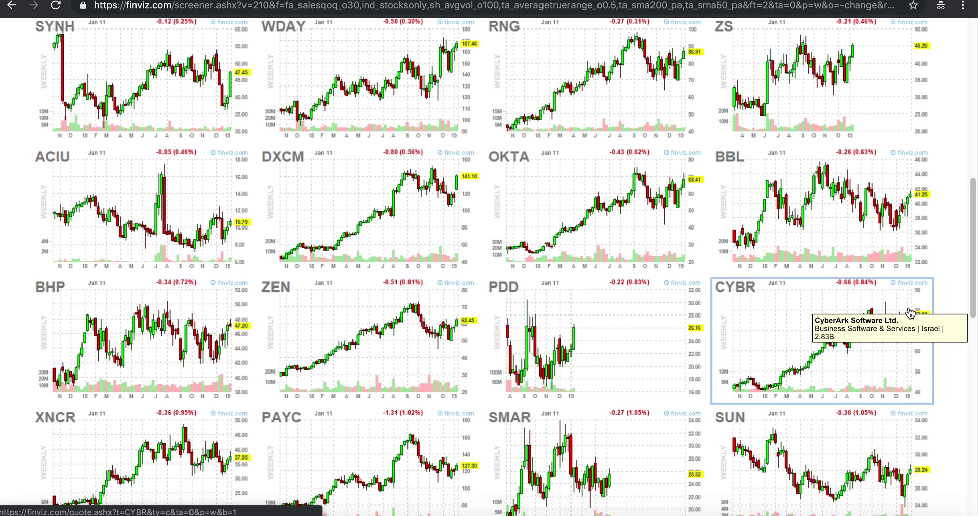
scroll(915, 337, "down", 4)
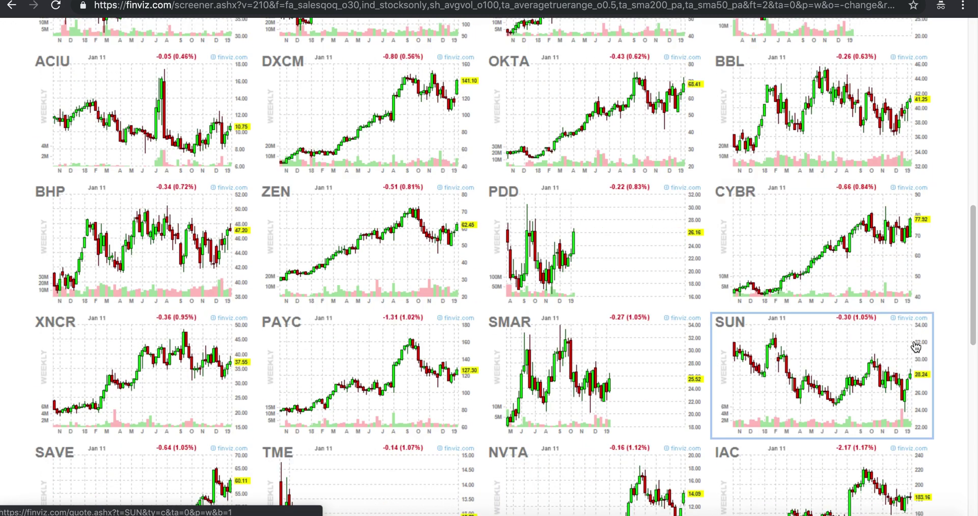
scroll(915, 347, "down", 2)
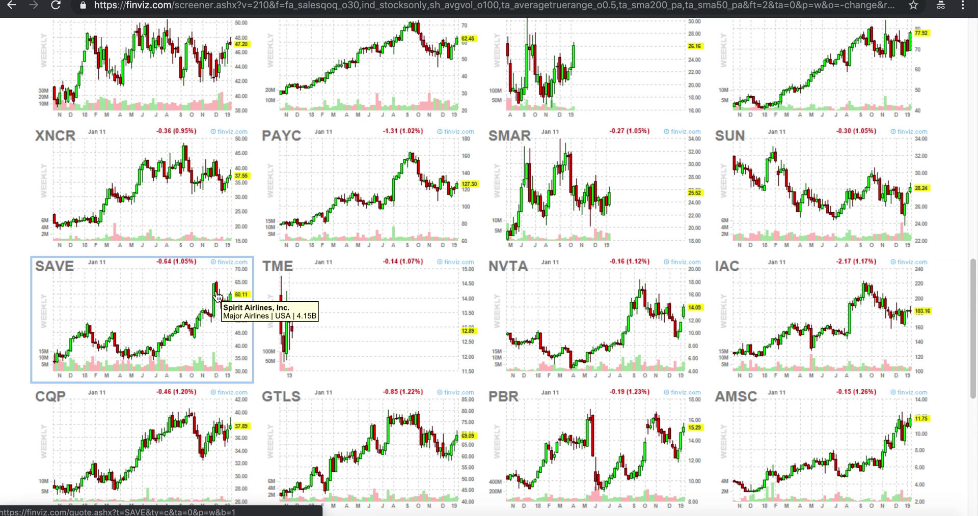
Open SAVE's quote in a new tab, view it as a monthly chart, then return to the screener
right_click(151, 296)
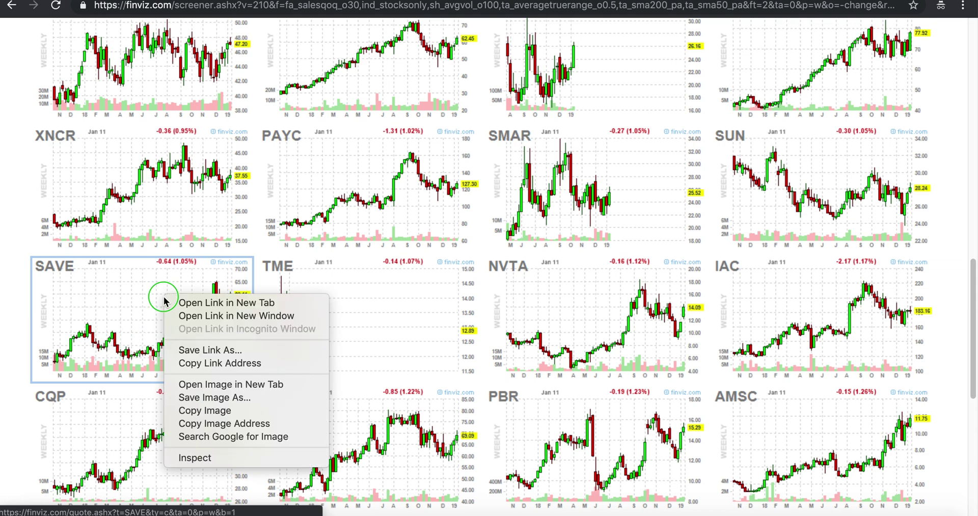
left_click(192, 304)
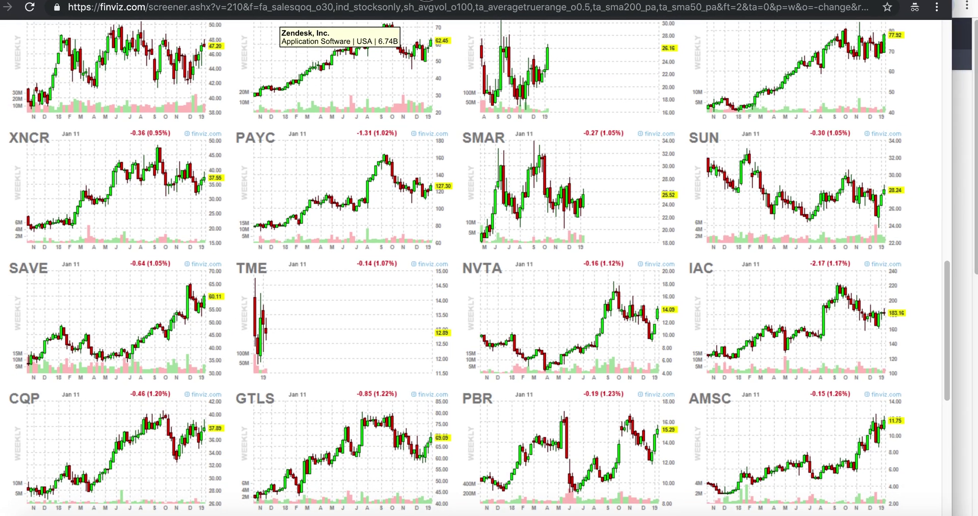
key("ctrl+Tab")
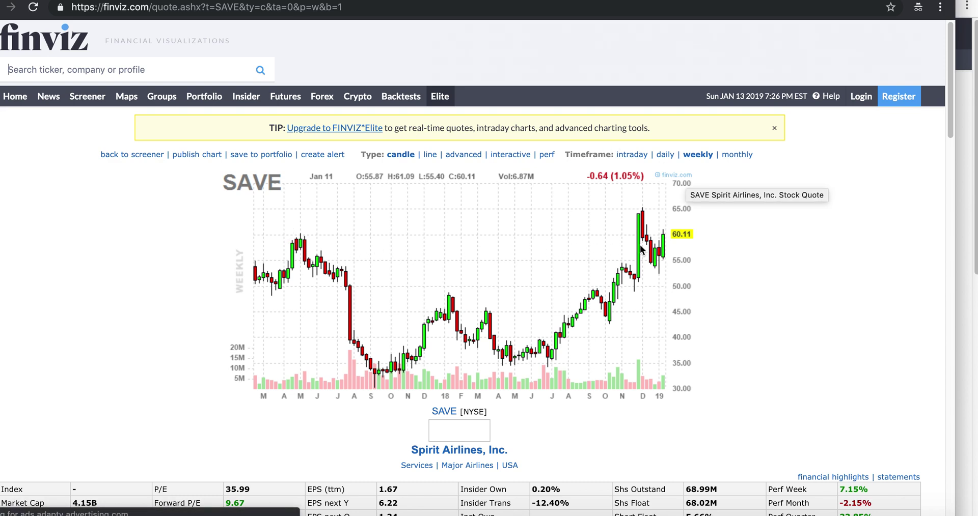
left_click(738, 154)
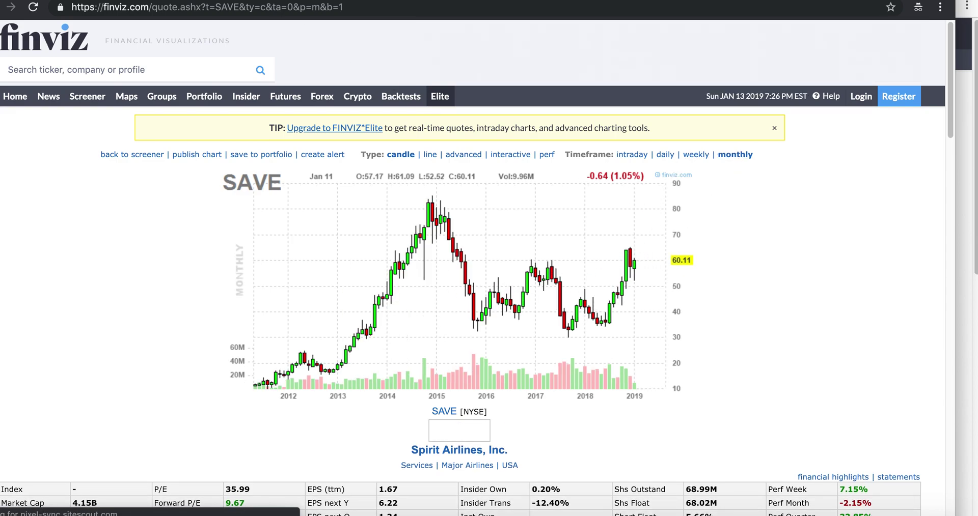
key("alt+Left")
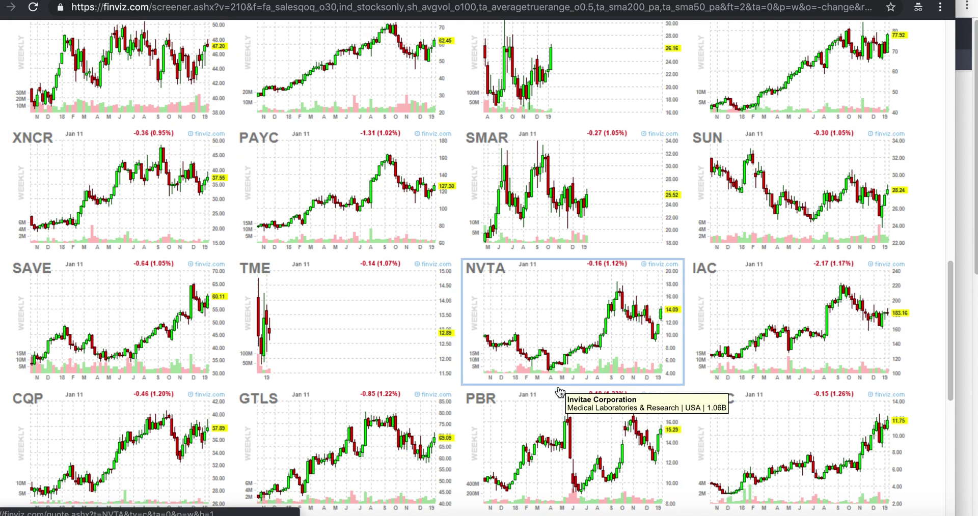
Scroll page 2, visit page 3, jump back to page 1, then return to the SAVE quote page
scroll(574, 400, "down", 3)
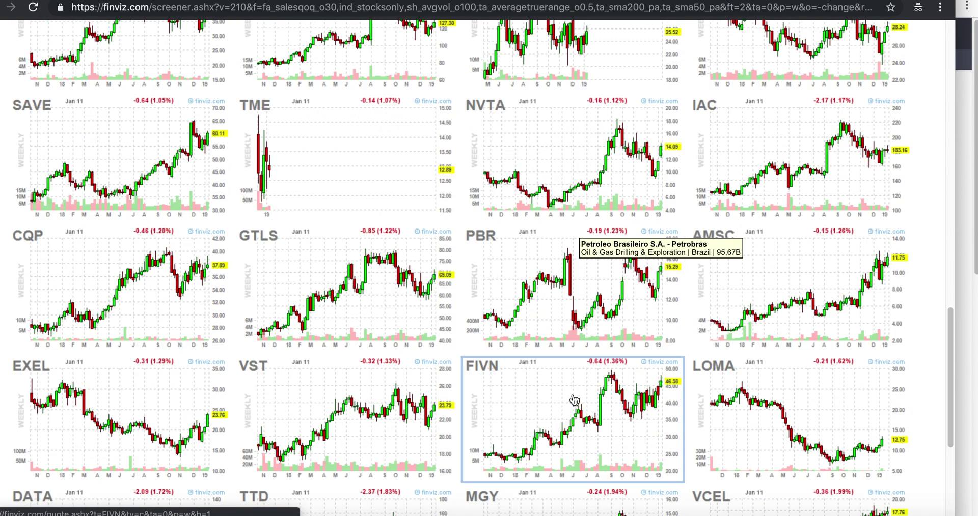
scroll(574, 401, "down", 1)
scroll(574, 400, "down", 4)
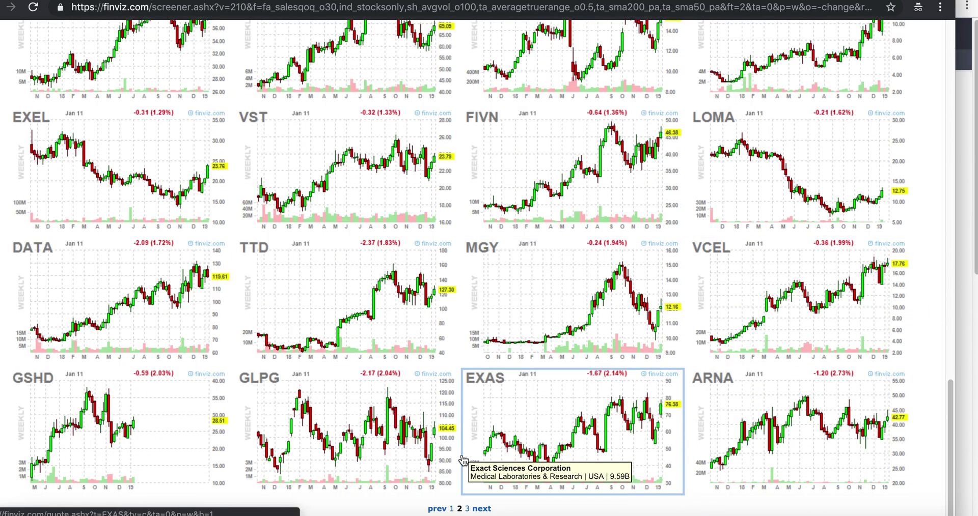
left_click(471, 508)
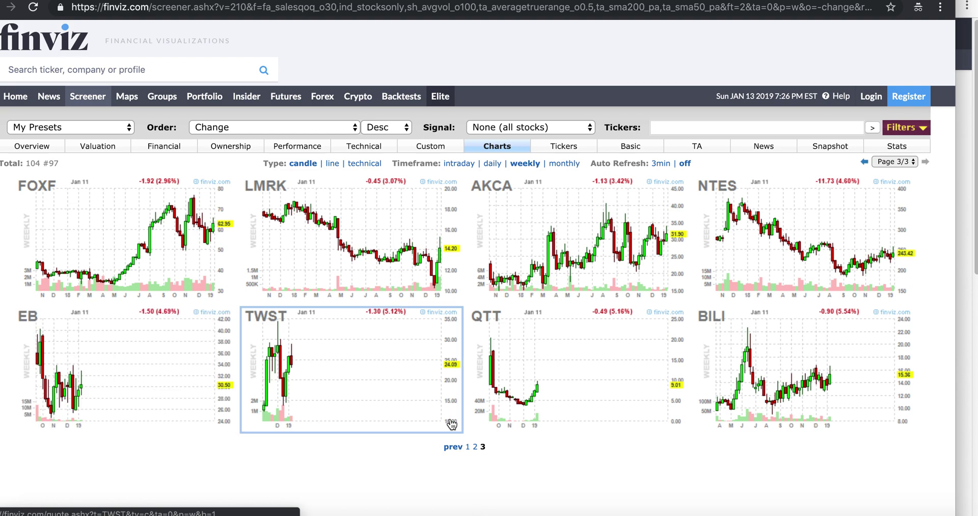
left_click(467, 447)
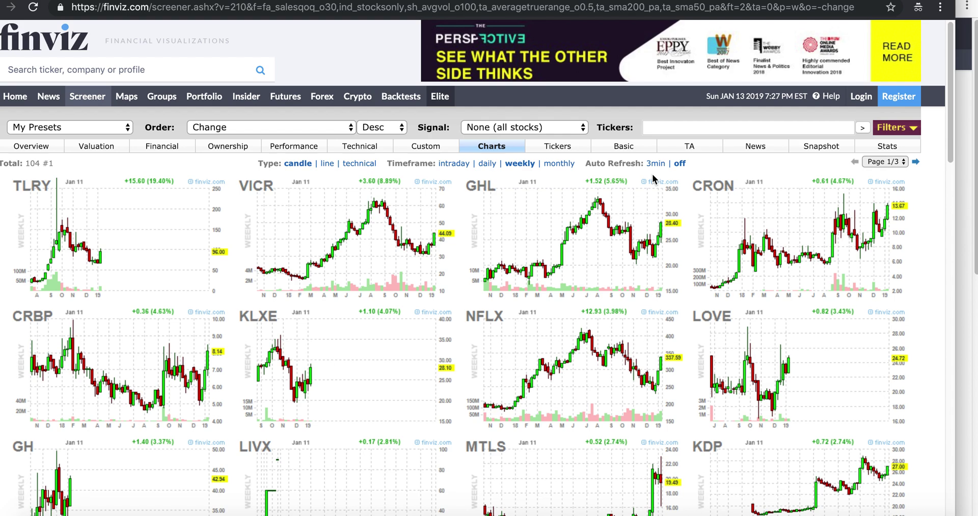
key("alt+Left")
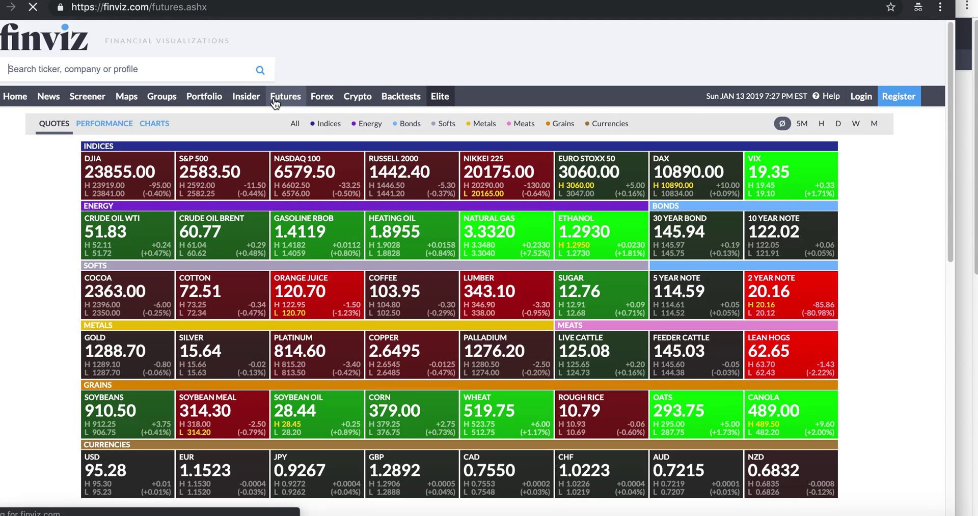
Show the futures as weekly charts and open the S&P 500 and Nasdaq 100 charts in new tabs
left_click(160, 126)
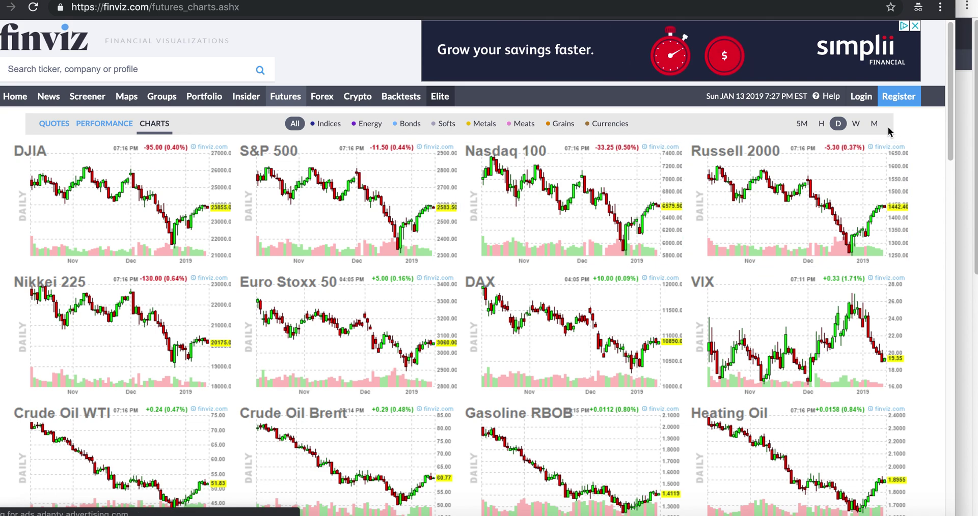
left_click(856, 125)
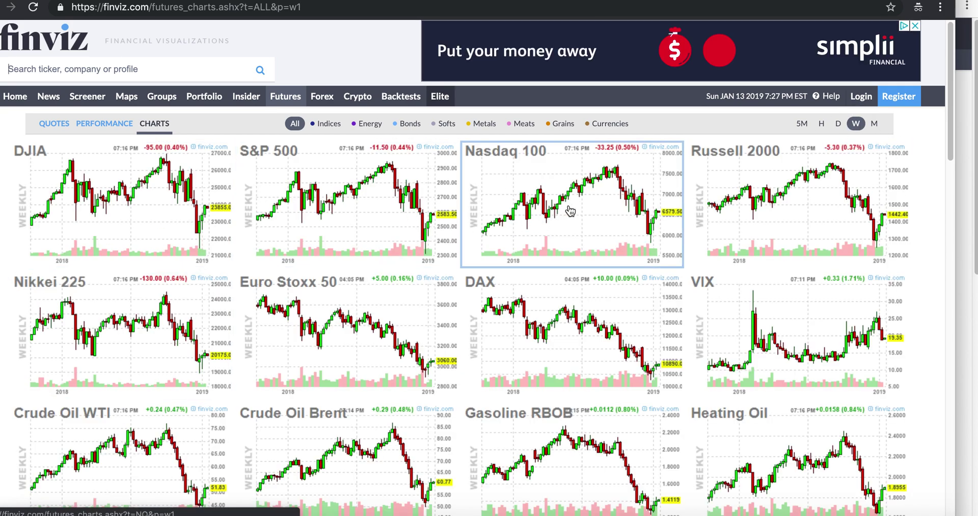
right_click(380, 182)
left_click(540, 191)
right_click(538, 190)
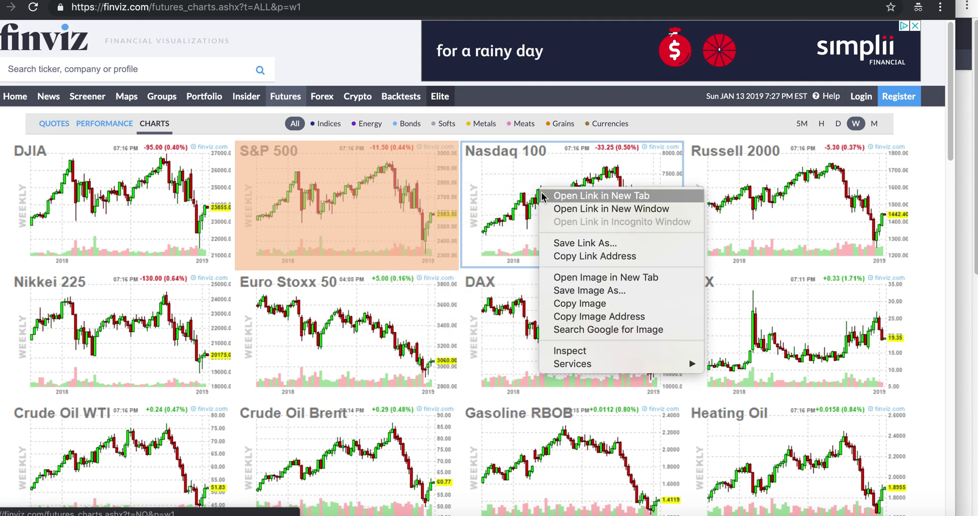
left_click(524, 90)
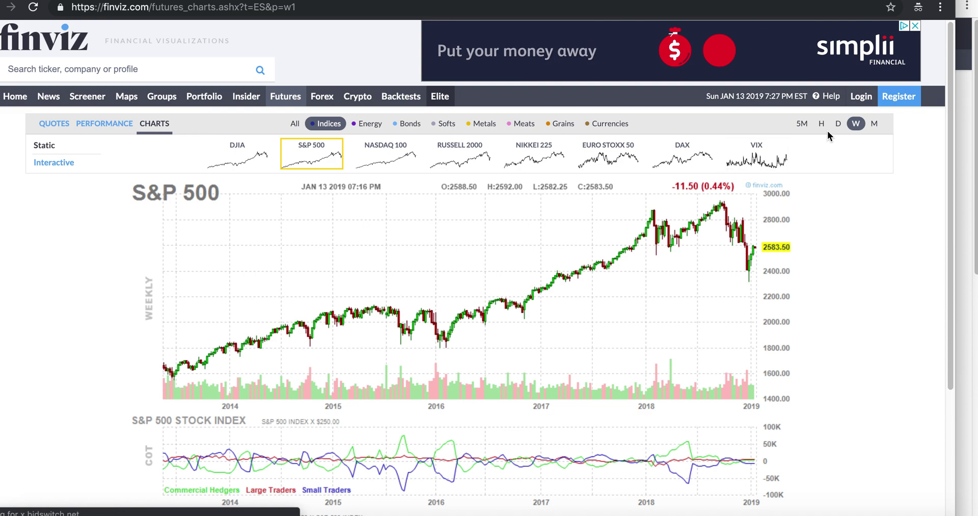
Switch the S&P 500 and Nasdaq 100 futures charts to daily bars
left_click(52, 164)
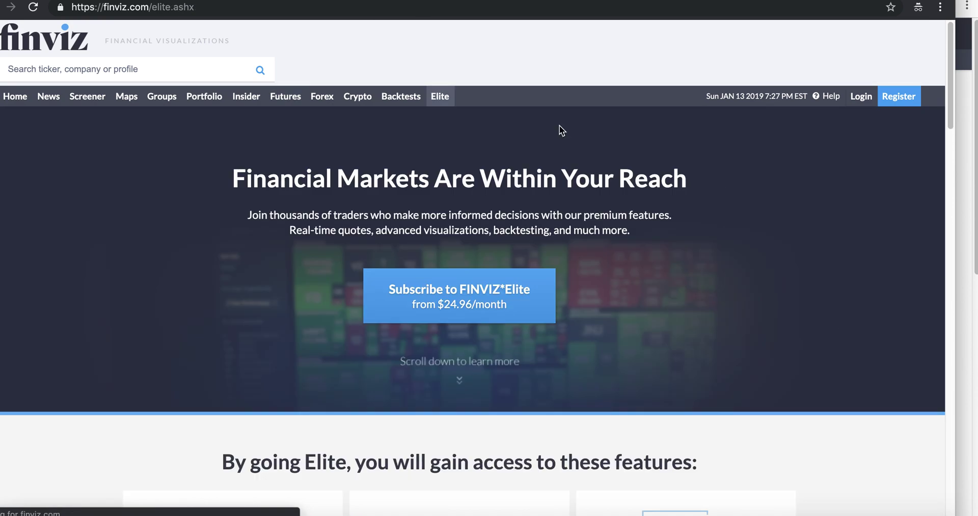
left_click(2, 12)
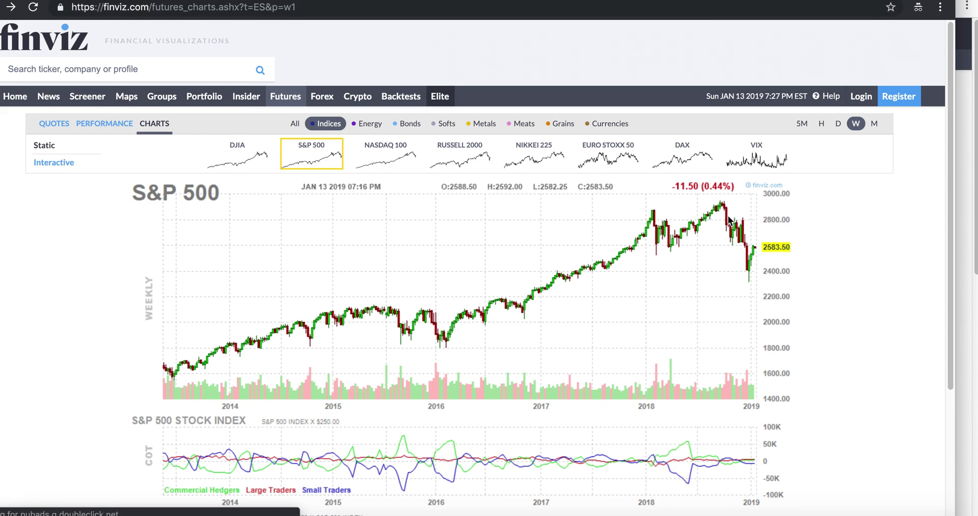
left_click(839, 124)
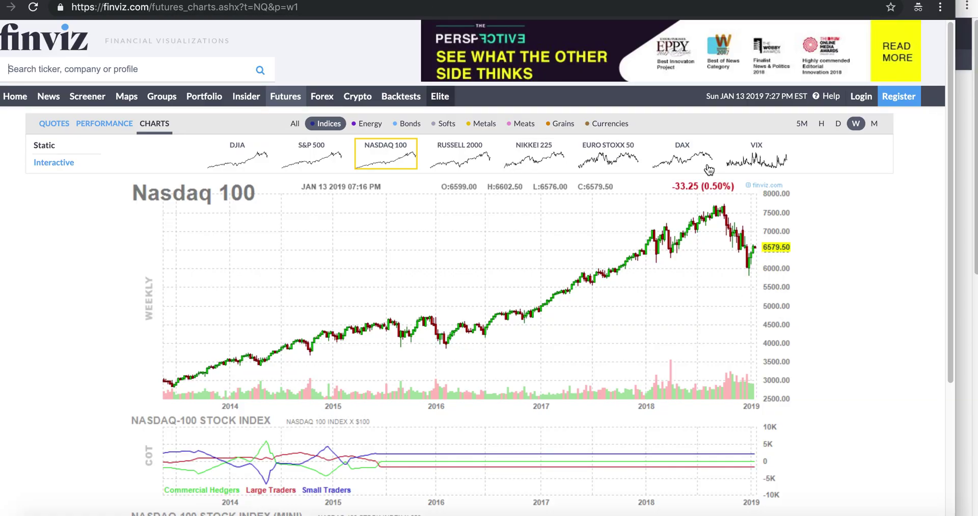
left_click(838, 124)
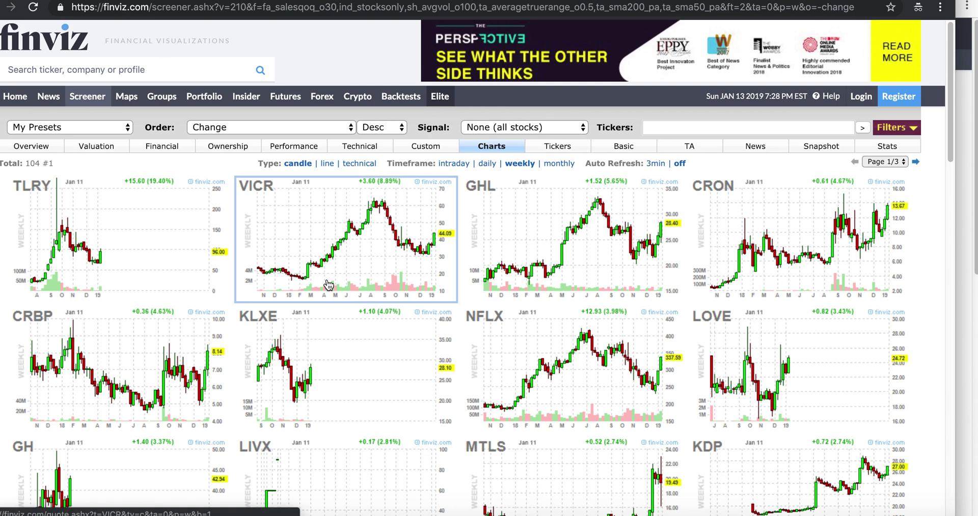
Open the AYX and TWLO quotes from the screener charts in new tabs
scroll(327, 283, "down", 3)
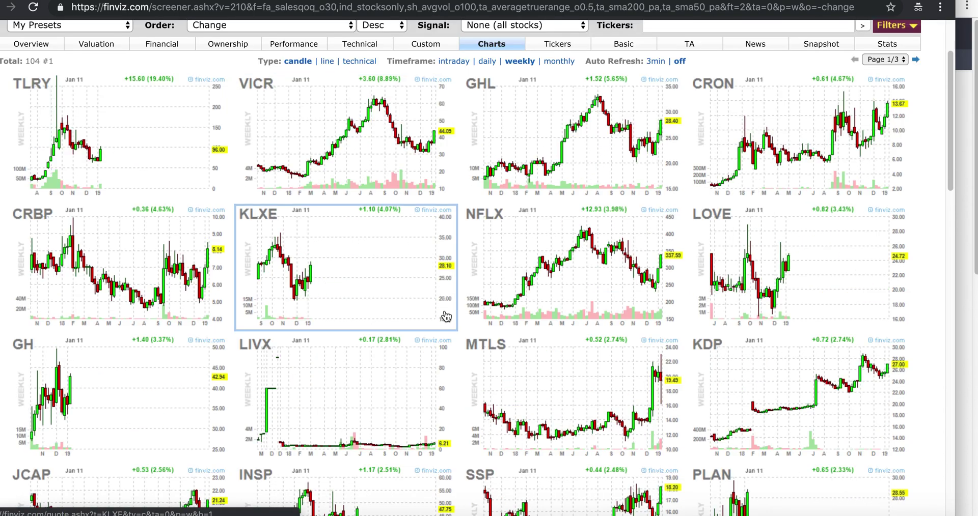
scroll(444, 315, "down", 5)
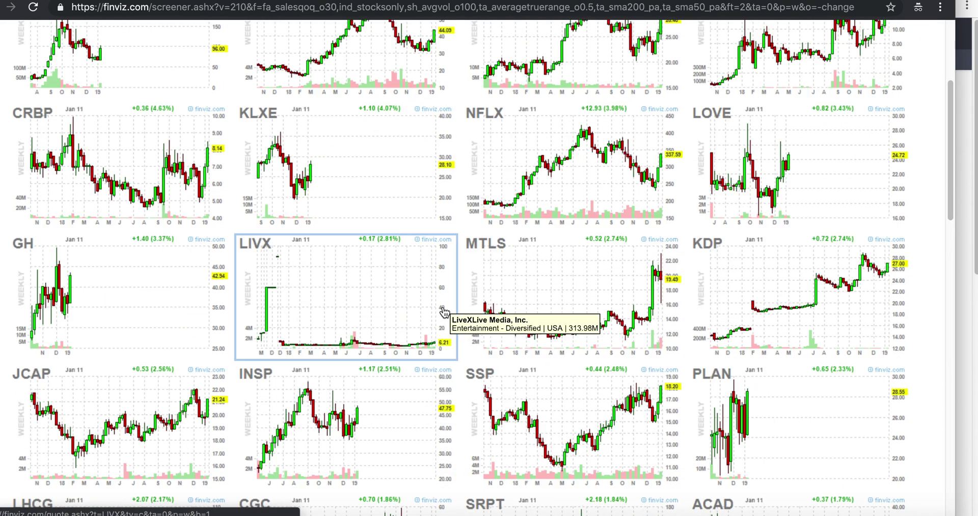
scroll(444, 314, "down", 1)
scroll(444, 312, "down", 2)
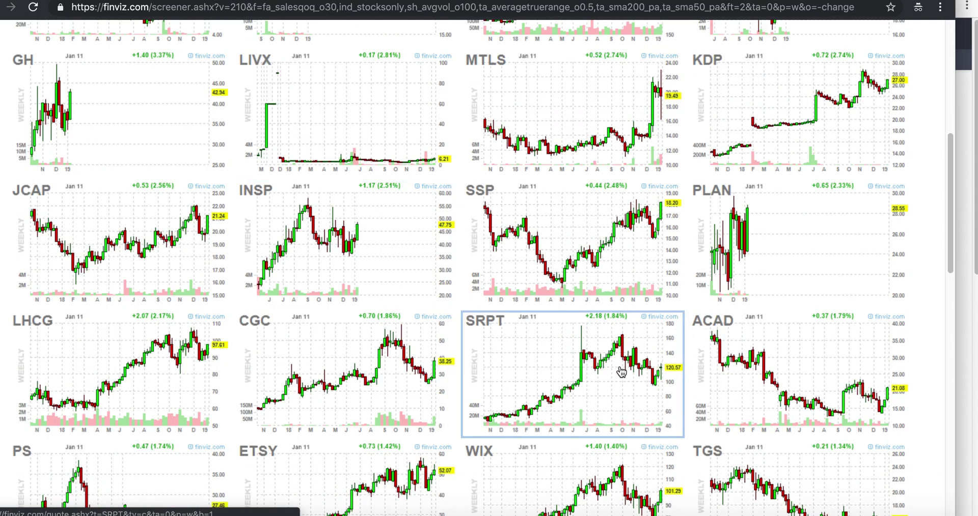
scroll(342, 320, "down", 13)
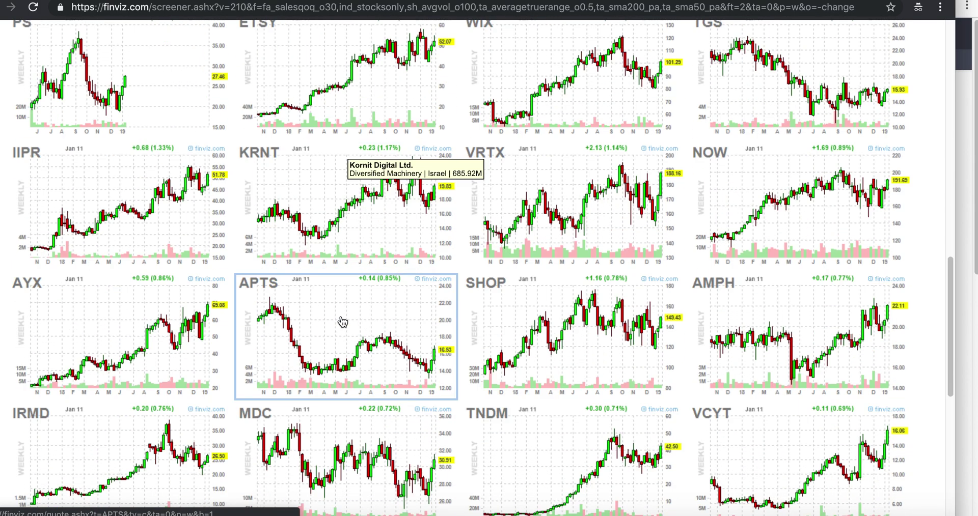
scroll(285, 264, "up", 2)
right_click(162, 133)
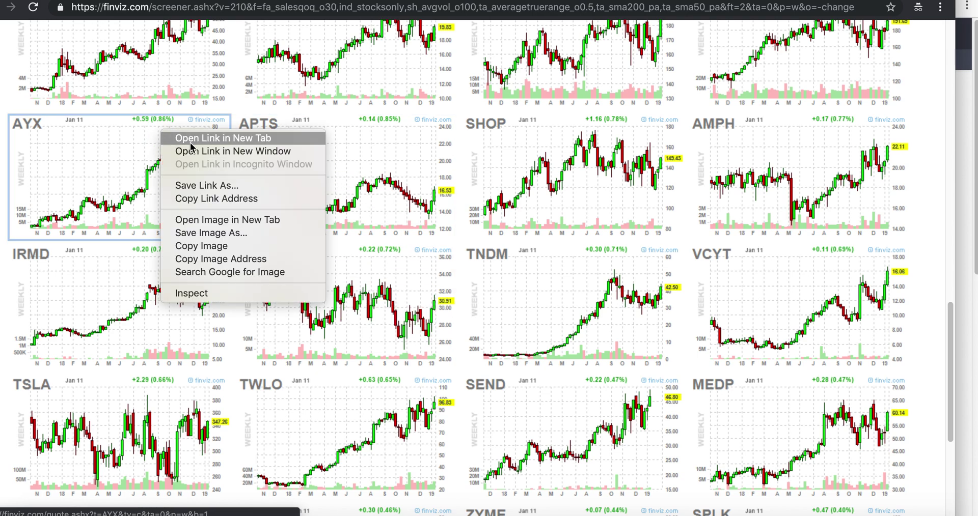
left_click(417, 370)
scroll(417, 370, "down", 4)
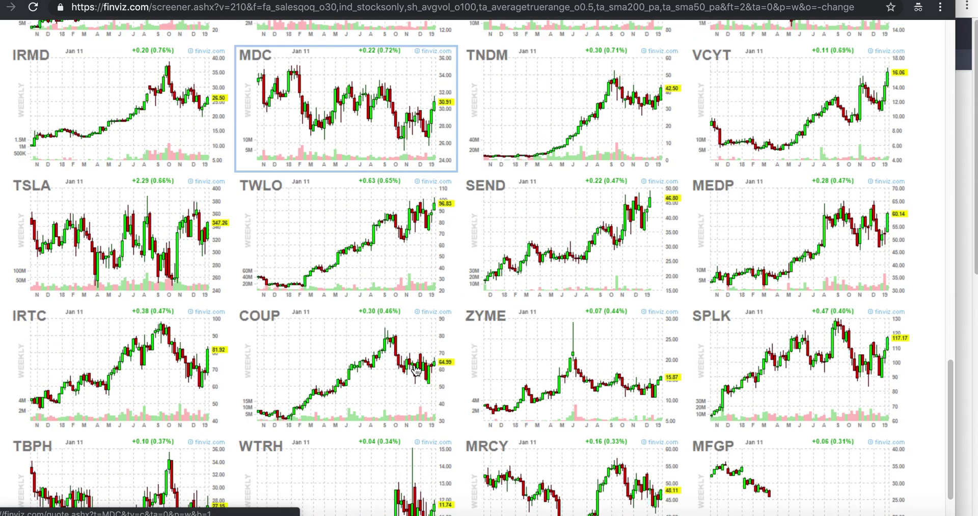
right_click(377, 249)
left_click(399, 255)
Open the PLNT and TEAM quotes in new tabs, then scroll to the grid's bottom
scroll(445, 340, "down", 1)
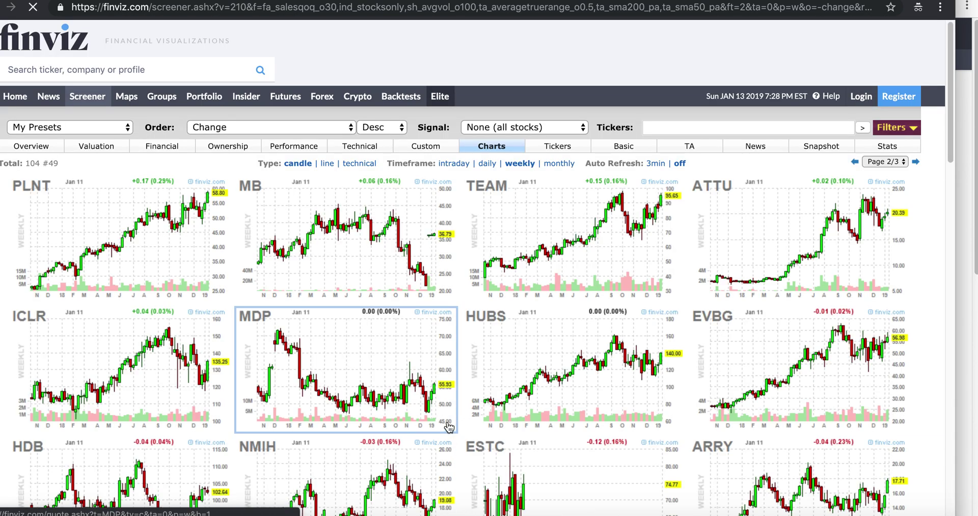
right_click(224, 244)
left_click(258, 253)
right_click(583, 233)
left_click(616, 241)
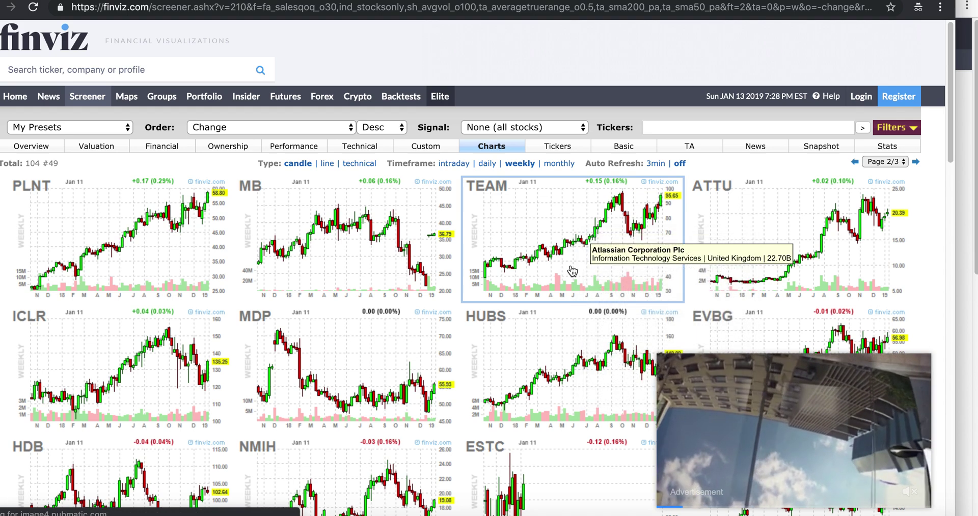
scroll(578, 267, "down", 9)
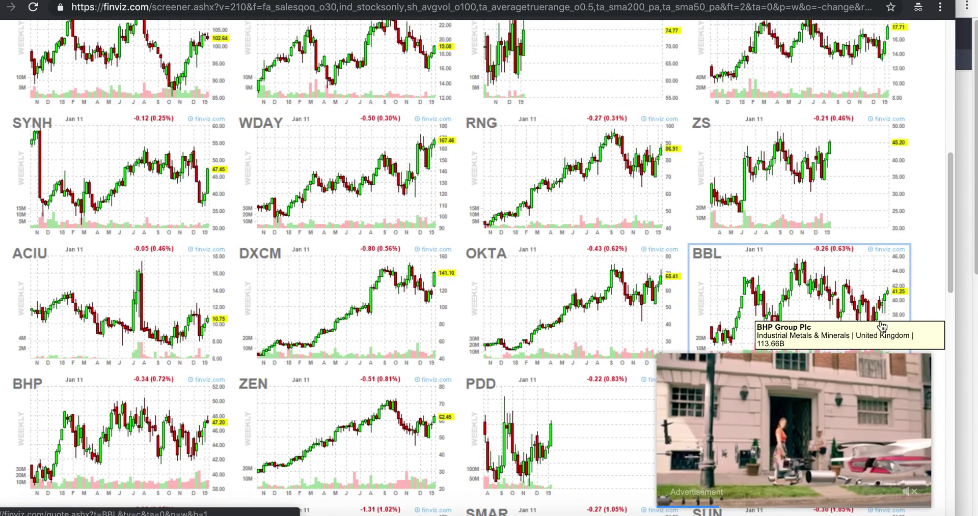
scroll(889, 356, "down", 5)
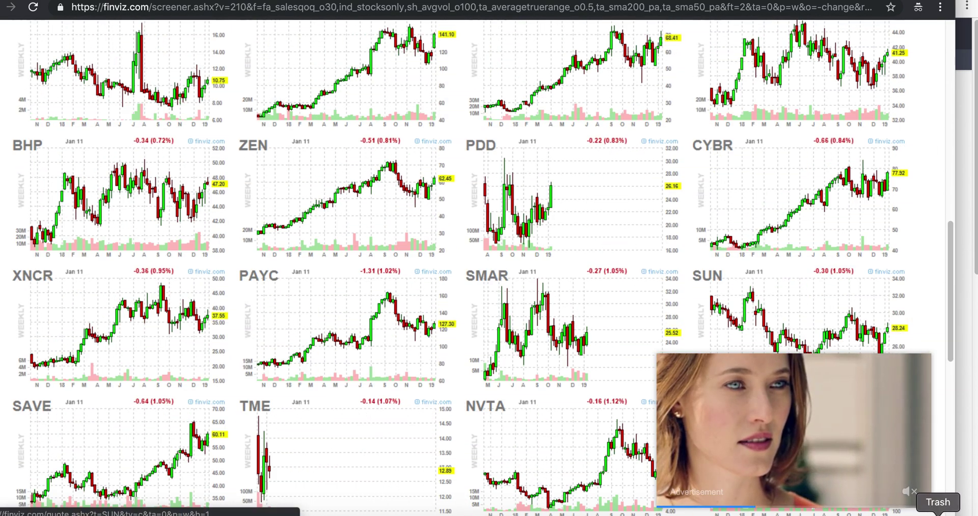
scroll(662, 285, "down", 5)
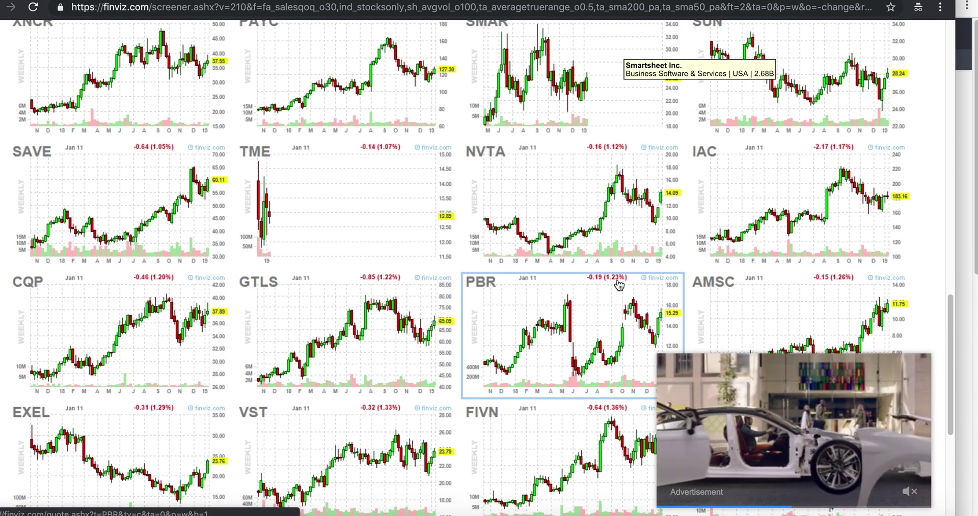
scroll(619, 284, "down", 6)
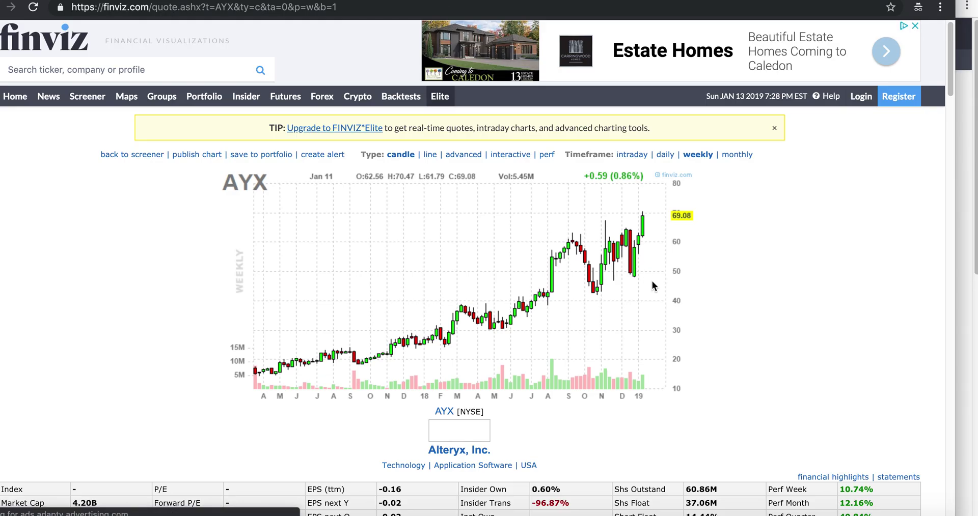
Switch the TWLO and PLNT quote charts to daily bars, then return PLNT to weekly
left_click(666, 156)
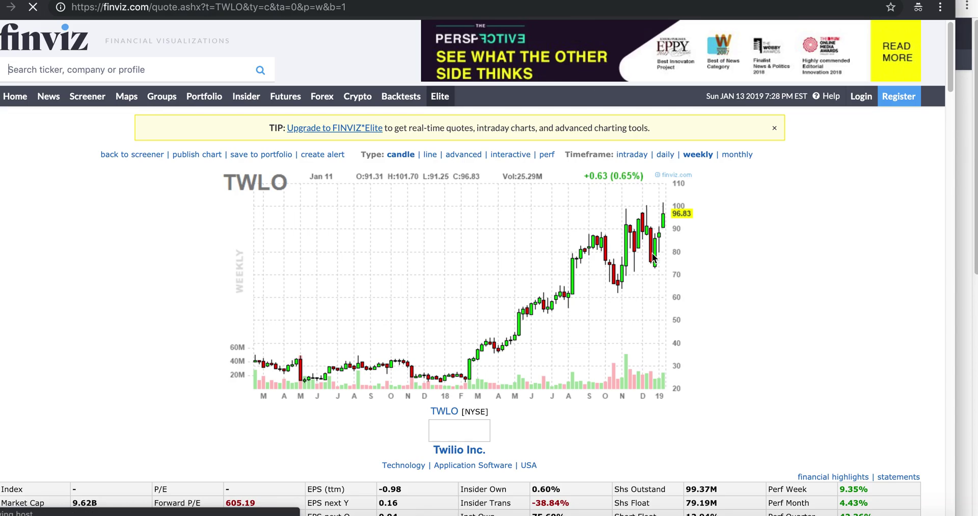
left_click(667, 155)
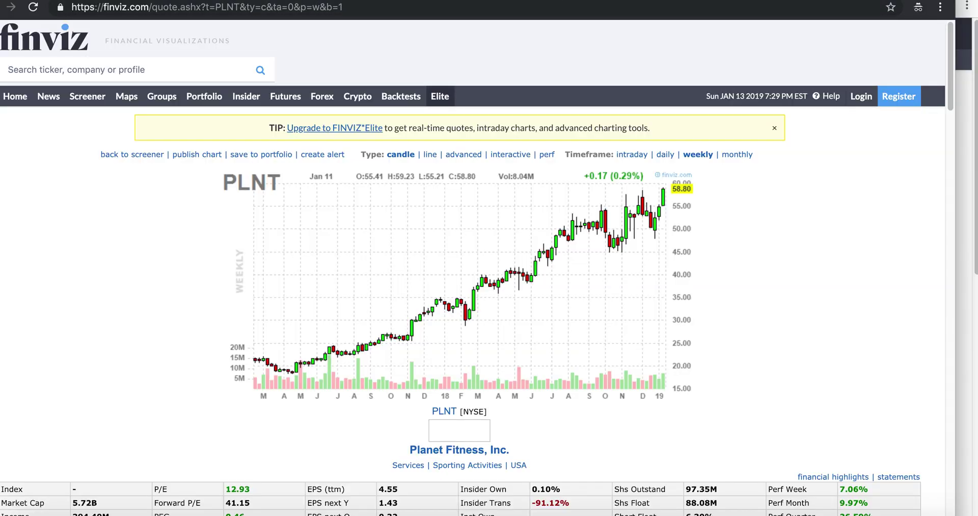
left_click(549, 2)
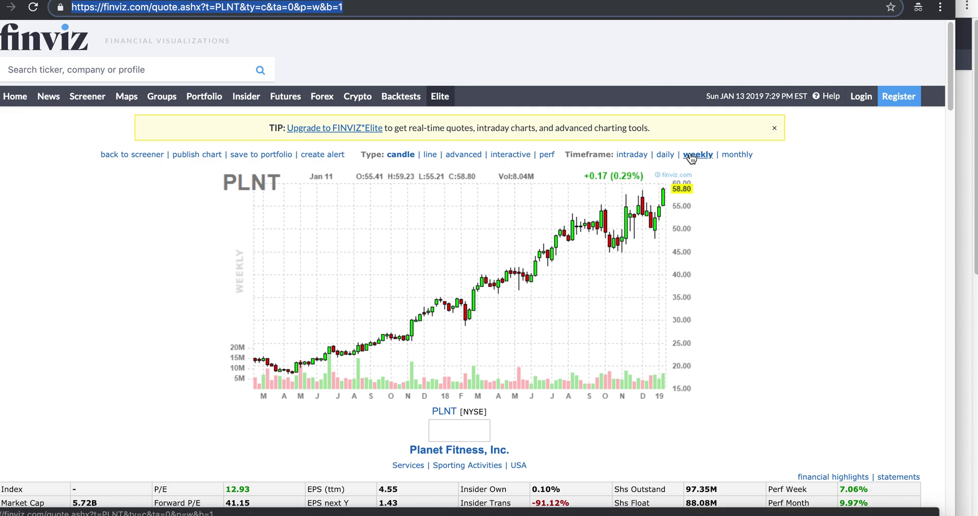
left_click(665, 156)
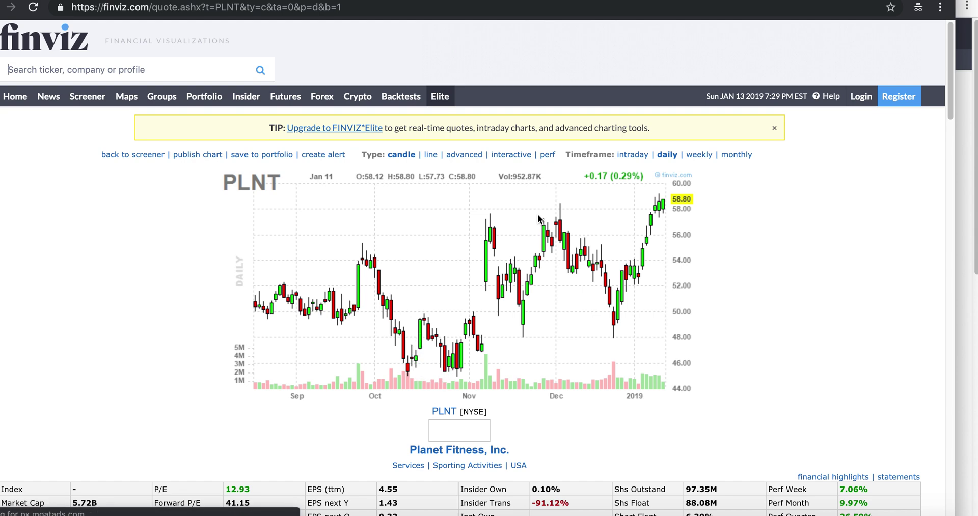
left_click(696, 159)
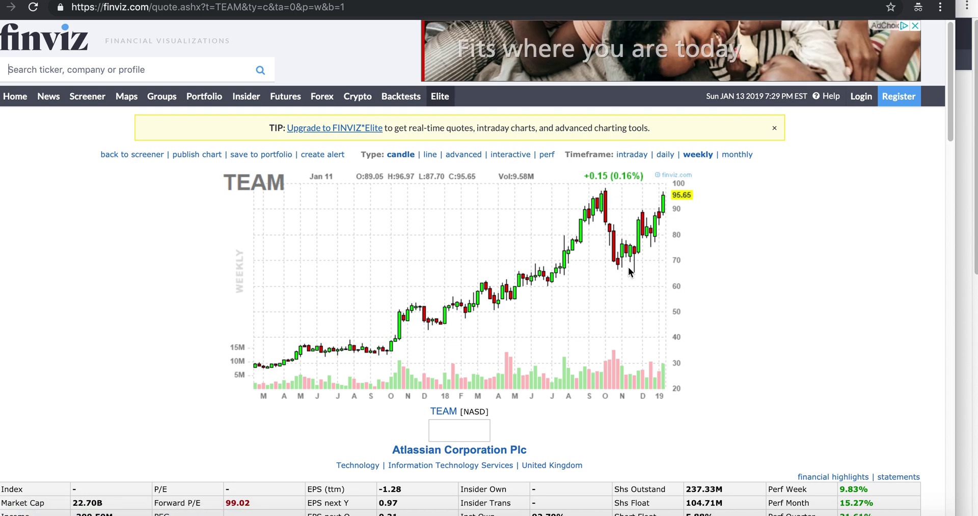
Search for the SAVE ticker to open its quote, then go back to the screener
left_click(203, 73)
type("save")
key("Return")
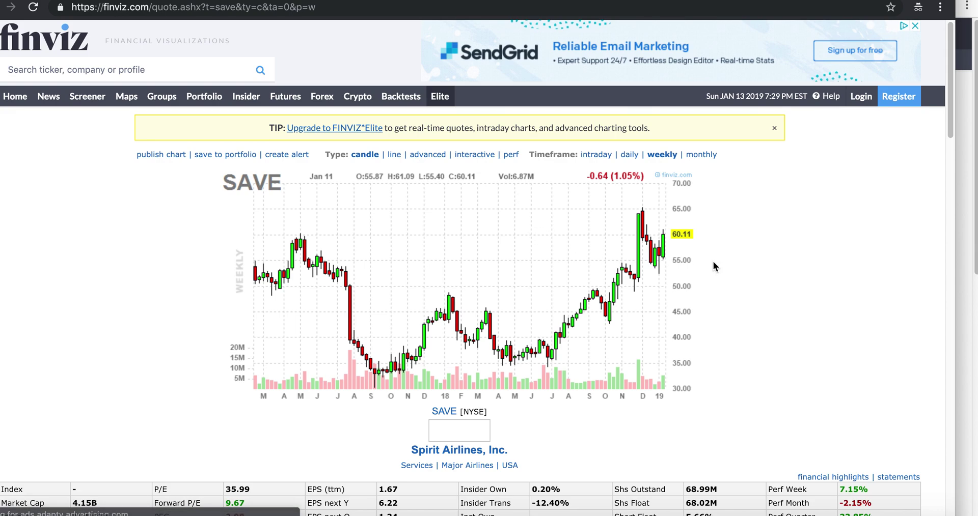
key("alt+Left")
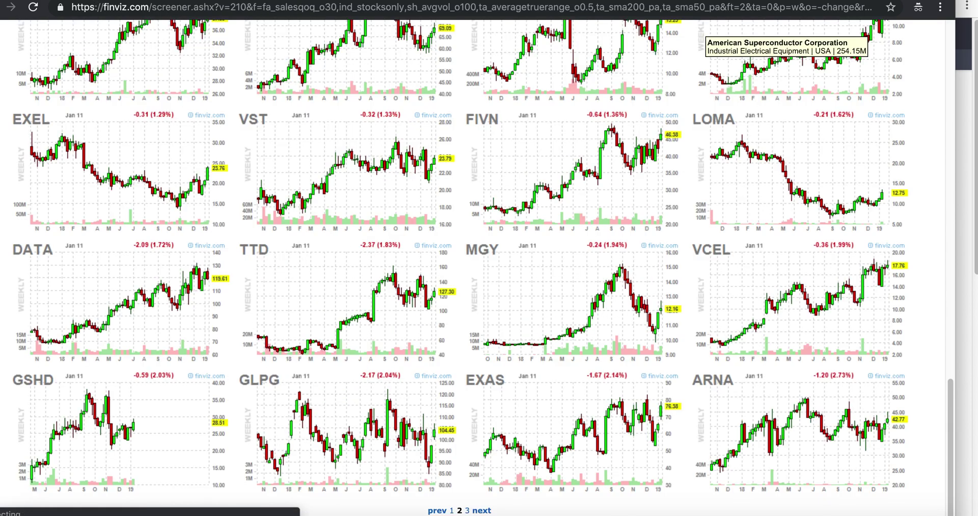
scroll(319, 246, "up", 15)
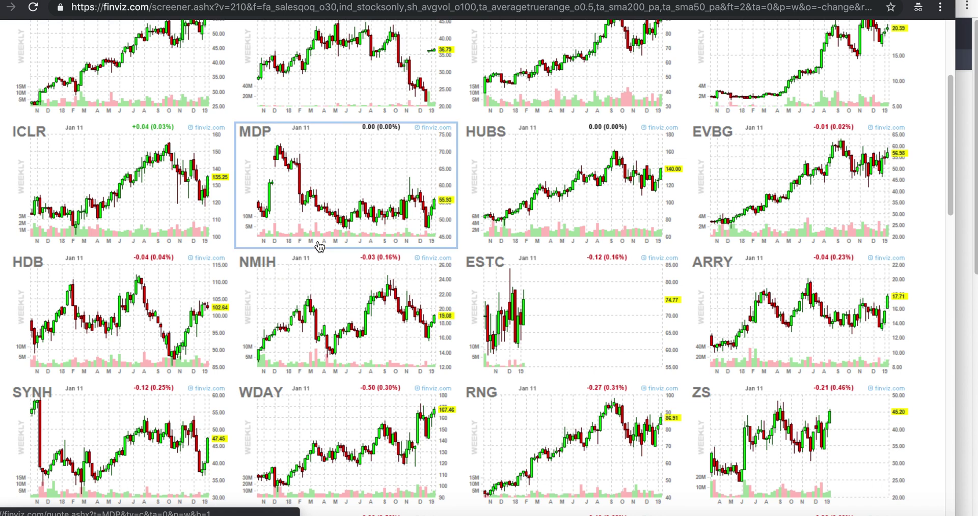
scroll(319, 247, "up", 4)
scroll(589, 235, "down", 10)
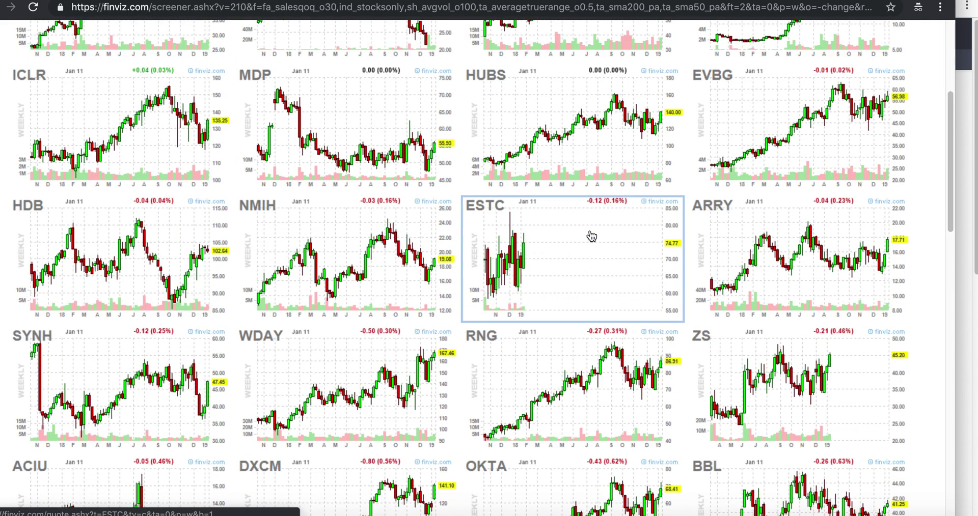